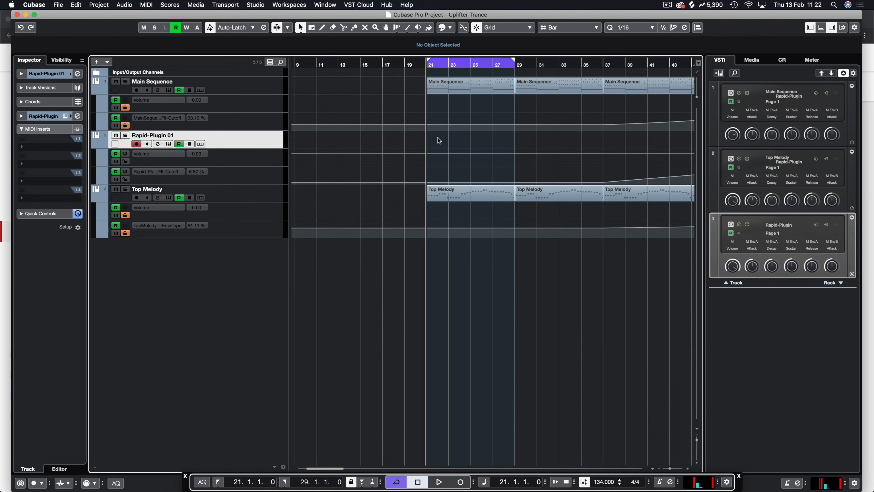
# Look over the synth patch loaded on the Rapid-Plugin 01 track, closing its window when done
pyautogui.click(65, 116)
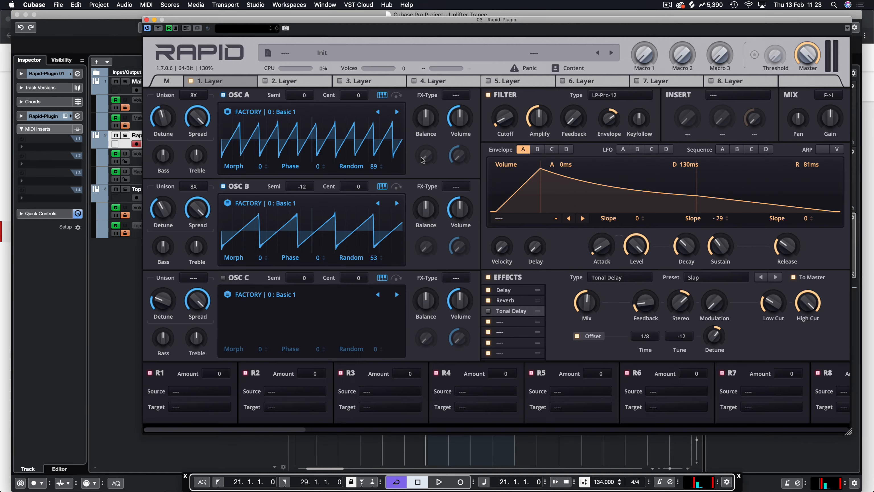
pyautogui.click(147, 19)
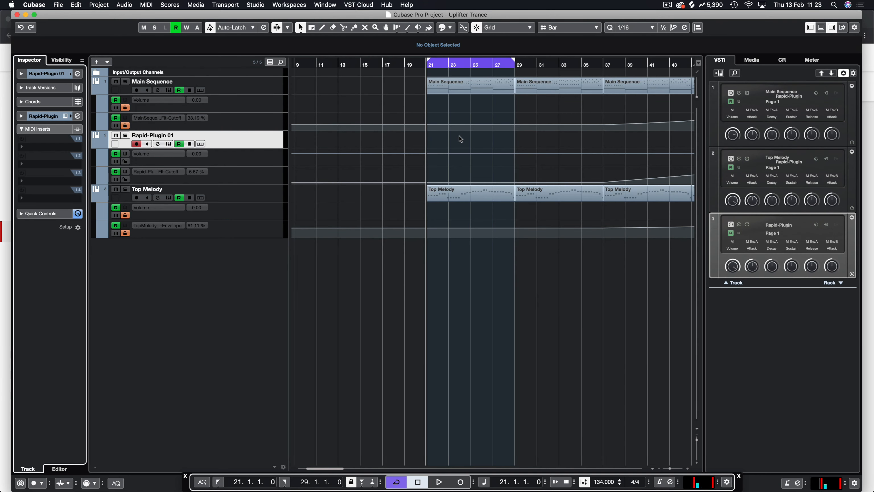
# While the loop plays, lower the Top Melody channel to about -4.82 and the Main Sequence channel to about -1.36 in the mixer
pyautogui.press('space')
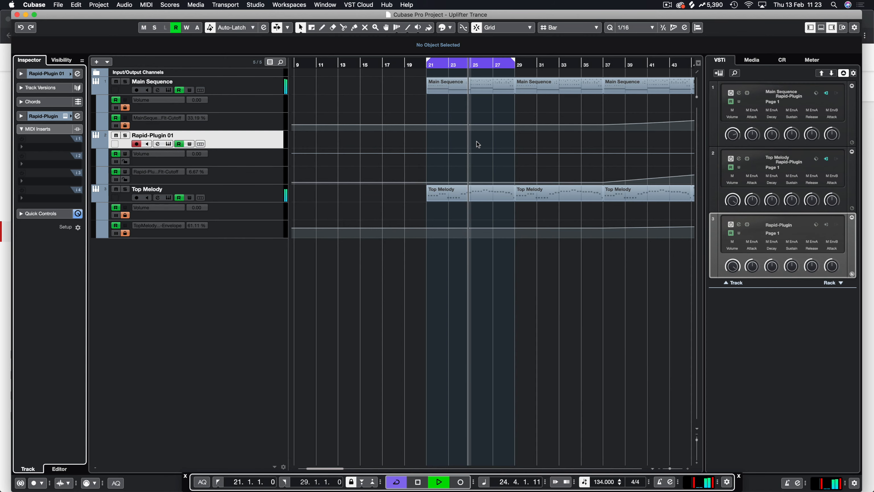
pyautogui.press('F3')
pyautogui.moveTo(133, 383); pyautogui.dragTo(133, 396)
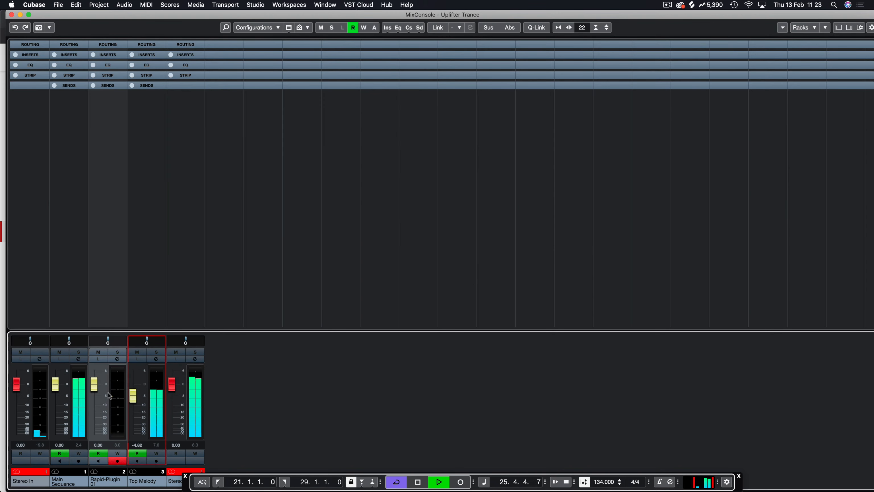
pyautogui.moveTo(63, 383); pyautogui.dragTo(63, 387)
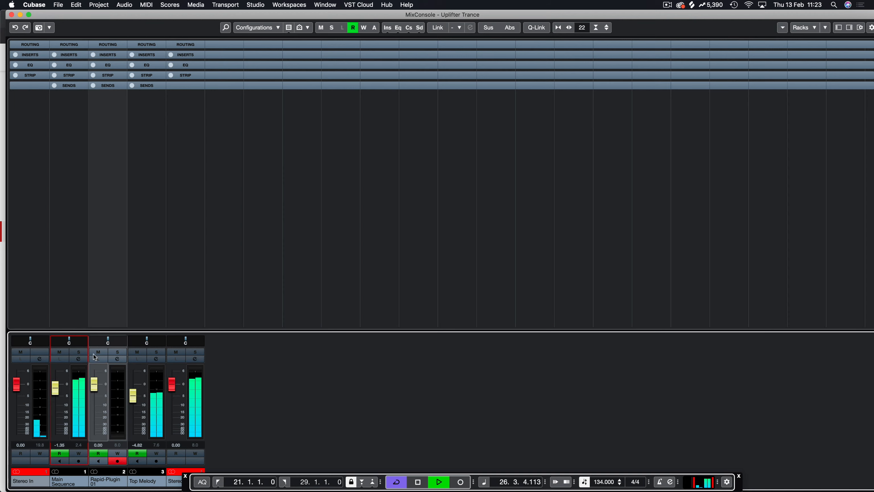
pyautogui.click(11, 15)
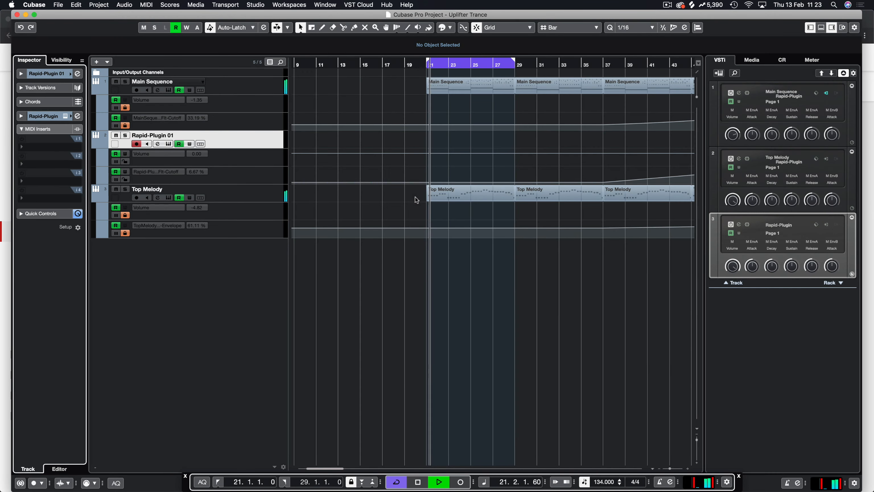
pyautogui.press('space')
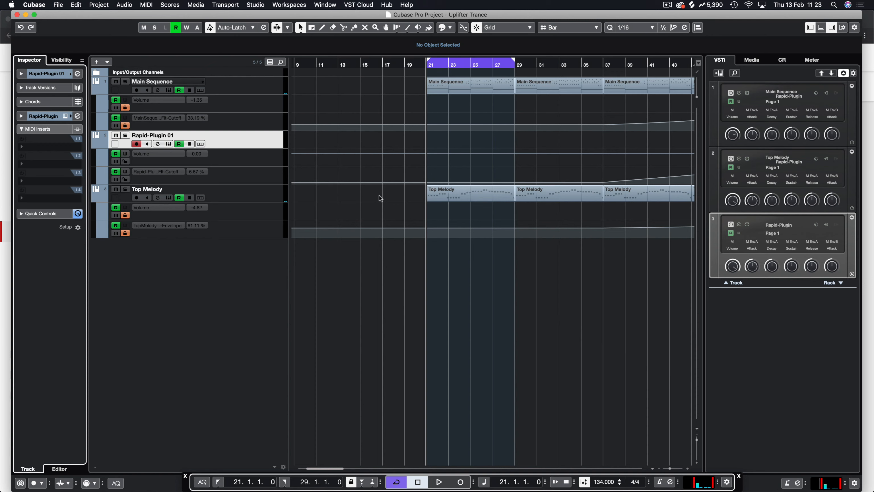
# Mute Top Melody and copy the first Main Sequence part onto the Rapid-Plugin 01 track at bar 21 during playback
pyautogui.click(116, 189)
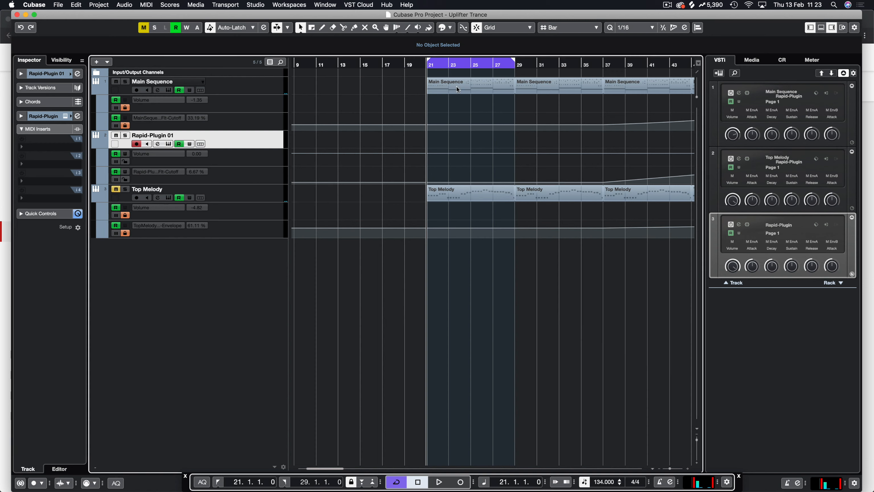
pyautogui.press('space')
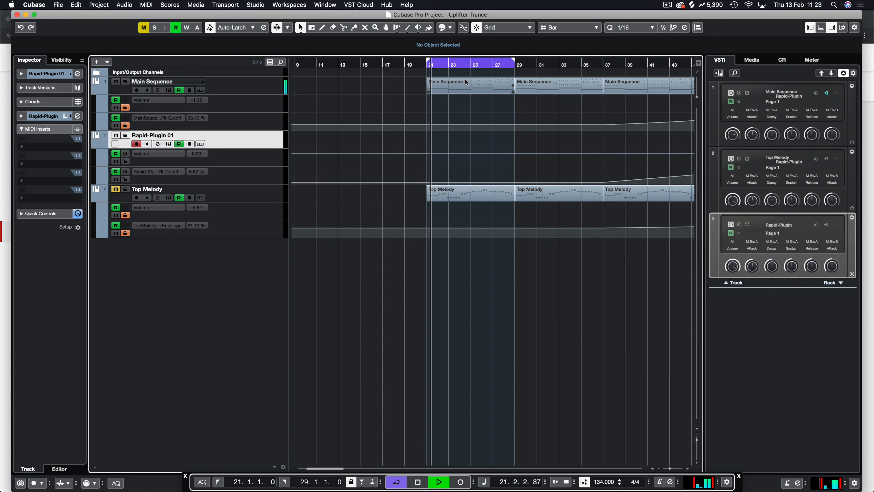
pyautogui.moveTo(448, 86); pyautogui.dragTo(448, 139)
# Solo Rapid-Plugin 01 and transpose all notes of its copied Main Sequence part up one octave
pyautogui.click(125, 135)
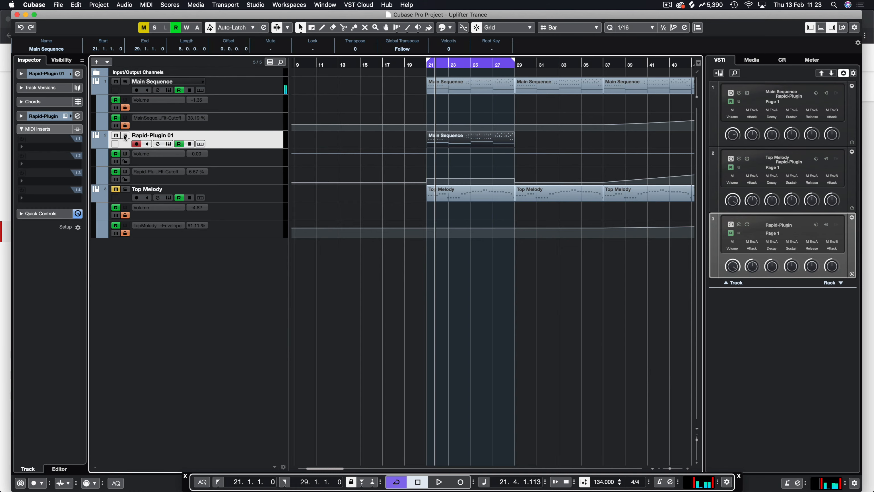
pyautogui.doubleClick(462, 141)
pyautogui.press('super+a')
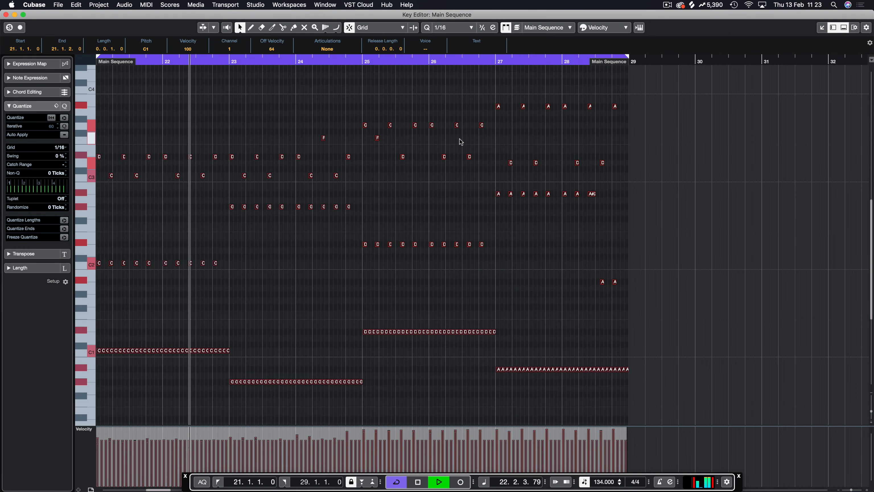
pyautogui.scroll(3, 459, 139)
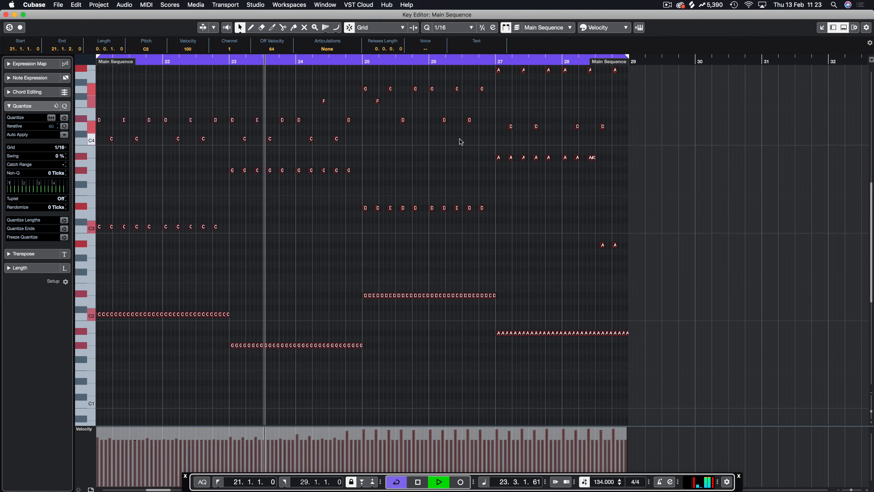
pyautogui.press('Return')
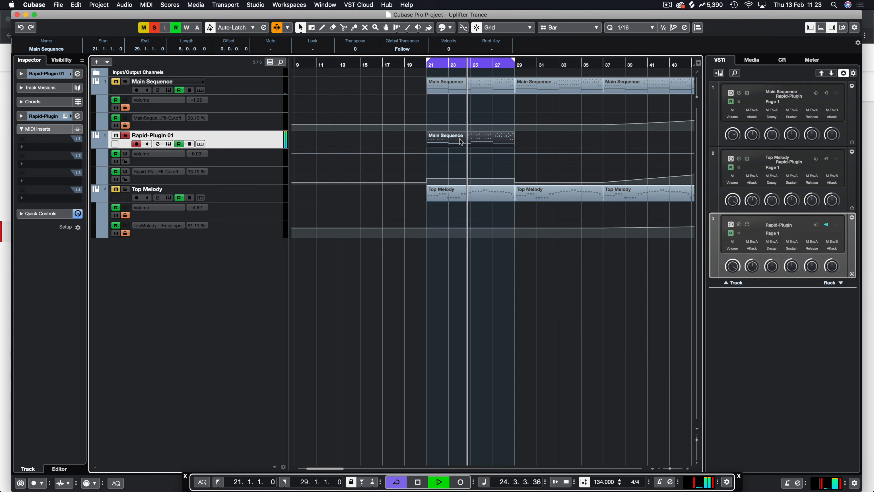
# Replay the loop with Rapid-Plugin 01 unsoloed to compare it with Main Sequence, and solo it again
pyautogui.press('space')
pyautogui.click(125, 134)
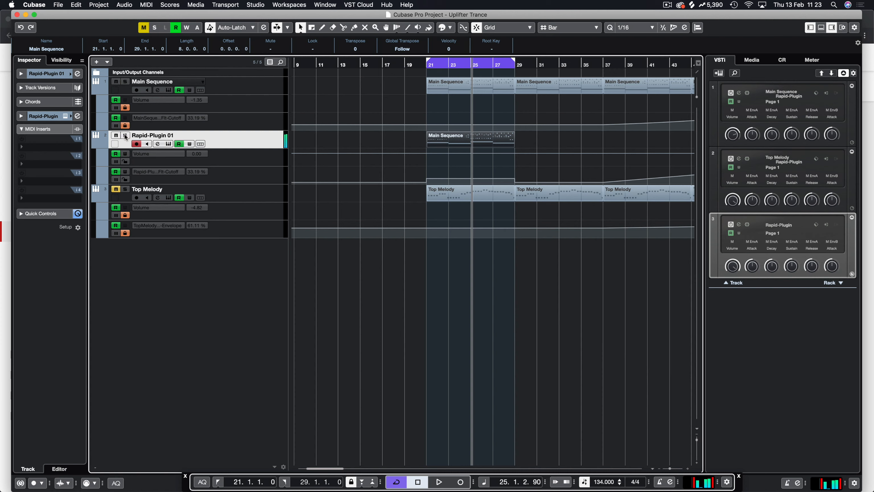
pyautogui.press('KP_1')
pyautogui.press('space')
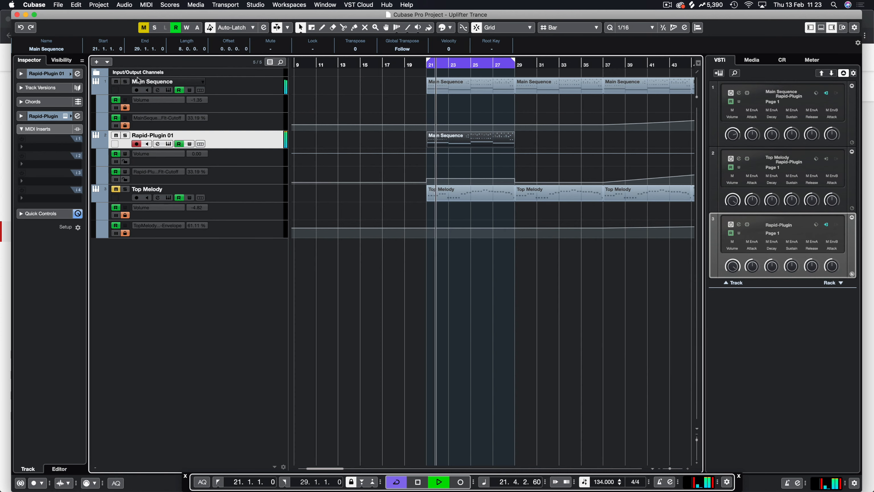
pyautogui.click(125, 135)
pyautogui.press('space')
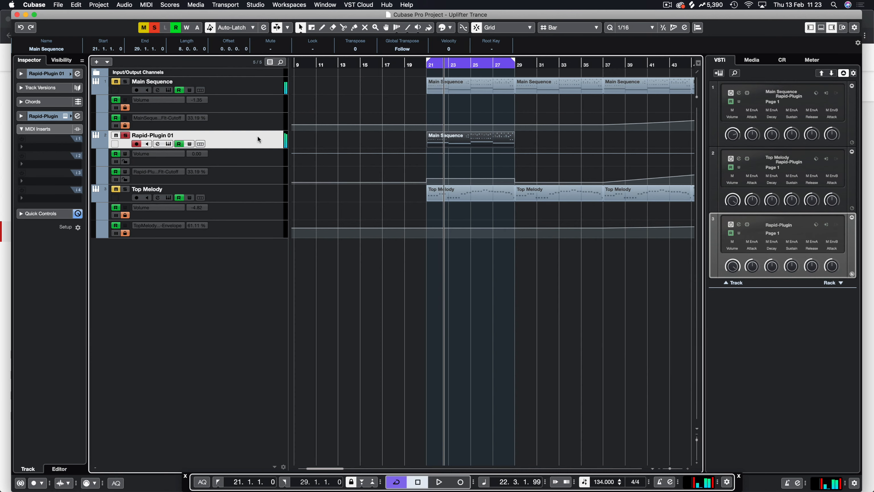
# Lower the volume automation of Rapid-Plugin 01 to about -3.65 and play the loop from bar 21
pyautogui.moveTo(515, 152); pyautogui.dragTo(515, 157)
pyautogui.press('KP_1')
pyautogui.press('space')
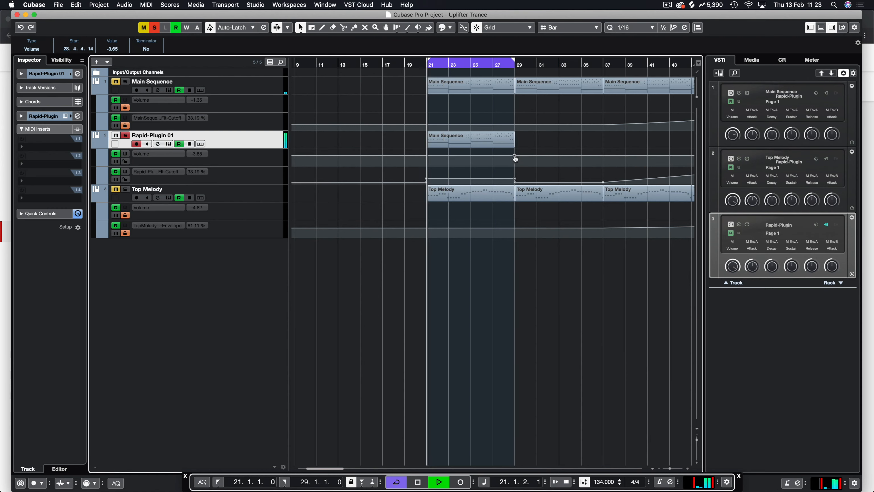
# Stop playback, undo the most recent edits and redo the last one undone
pyautogui.press('super+z')
pyautogui.press('space')
pyautogui.press('super+z')
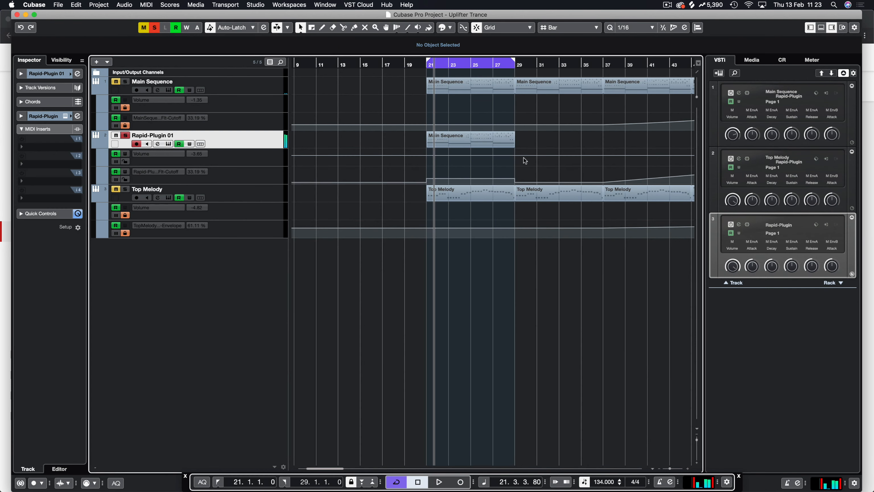
pyautogui.press('super+z')
pyautogui.press('super+shift+z')
# Remove the raised filter cutoff automation between bars 21 and 29 on Rapid-Plugin 01 and replay the loop
pyautogui.moveTo(519, 173); pyautogui.dragTo(418, 180)
pyautogui.press('space')
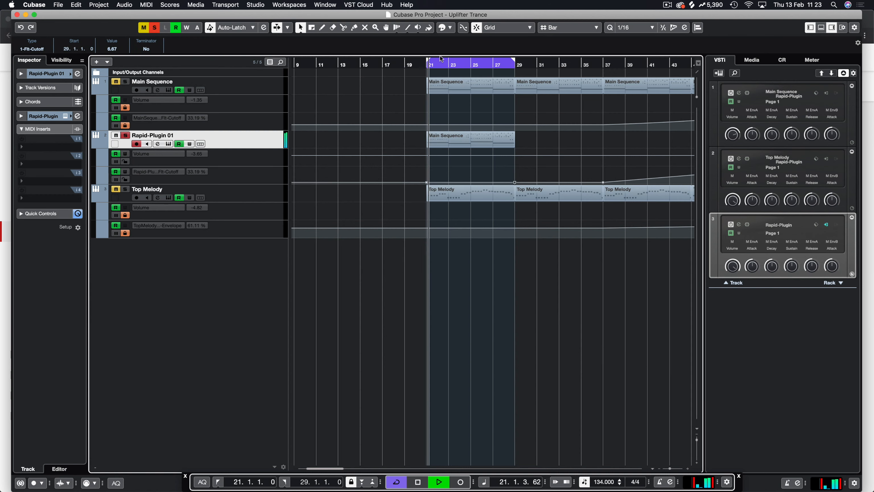
# Open the copied part's notes, shift them up one octave, close the editor and stop playback
pyautogui.doubleClick(472, 143)
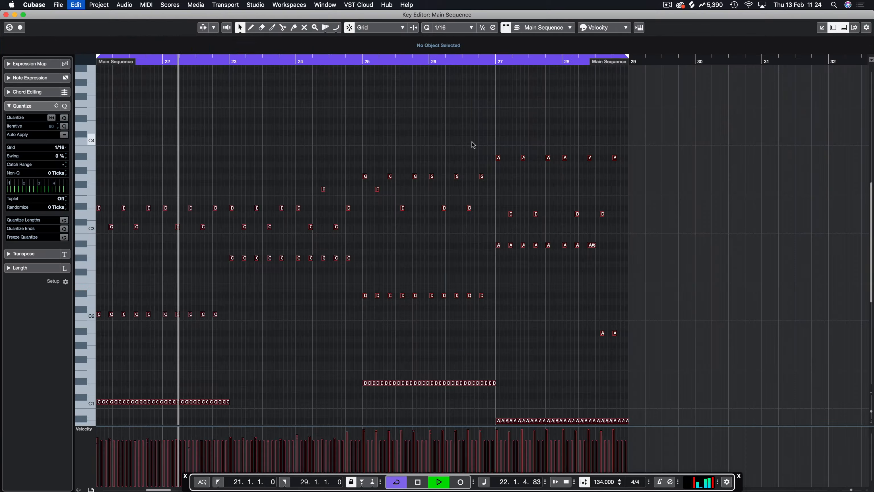
pyautogui.hotkey('shift', 'Up')
pyautogui.press('Return')
pyautogui.press('space')
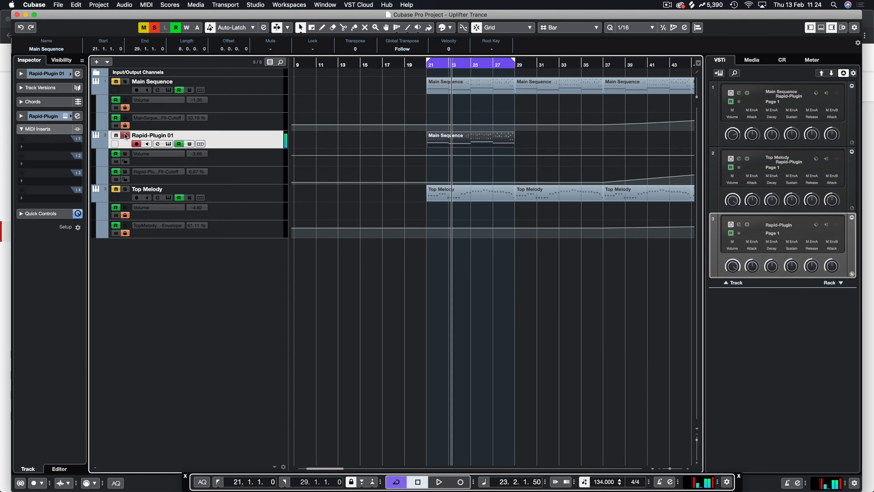
# Solo Main Sequence alongside Rapid-Plugin 01, listen to both layers together, and unsolo both tracks
pyautogui.click(126, 82)
pyautogui.press('space')
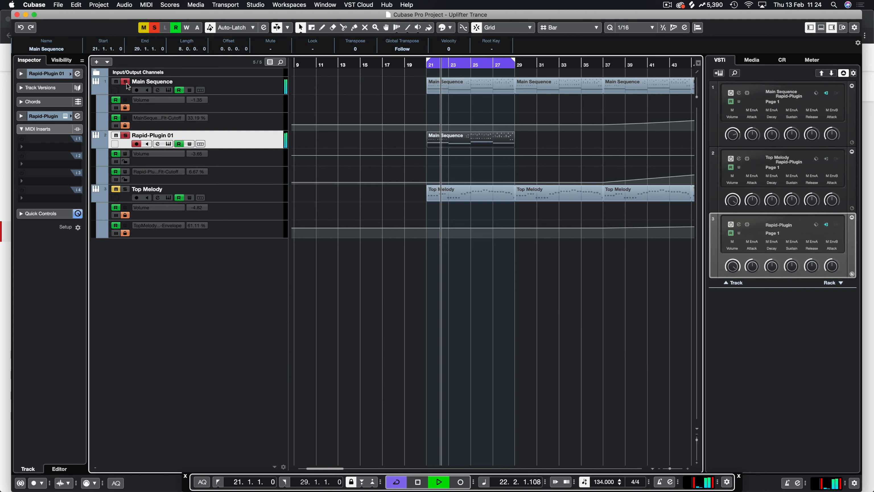
pyautogui.press('space')
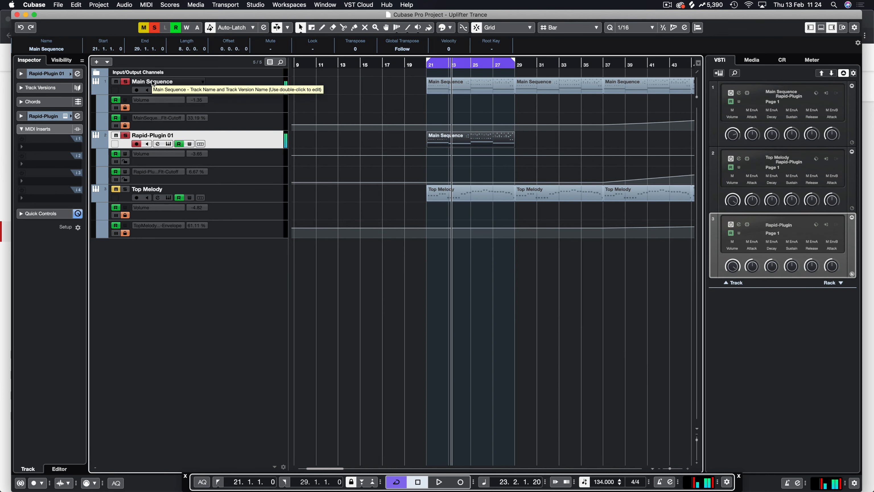
pyautogui.click(125, 136)
pyautogui.click(125, 82)
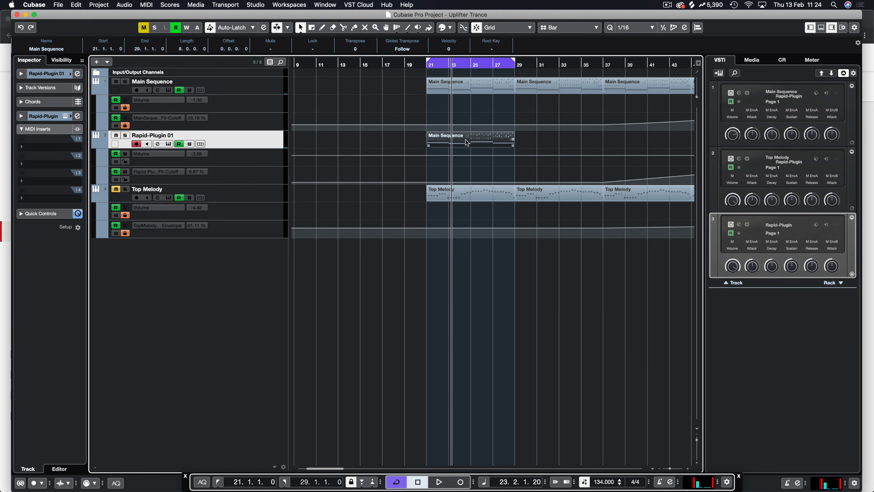
# Inspect the oscillator settings in the Rapid-Plugin 01 synth, closing the plug-in window when done
pyautogui.click(65, 116)
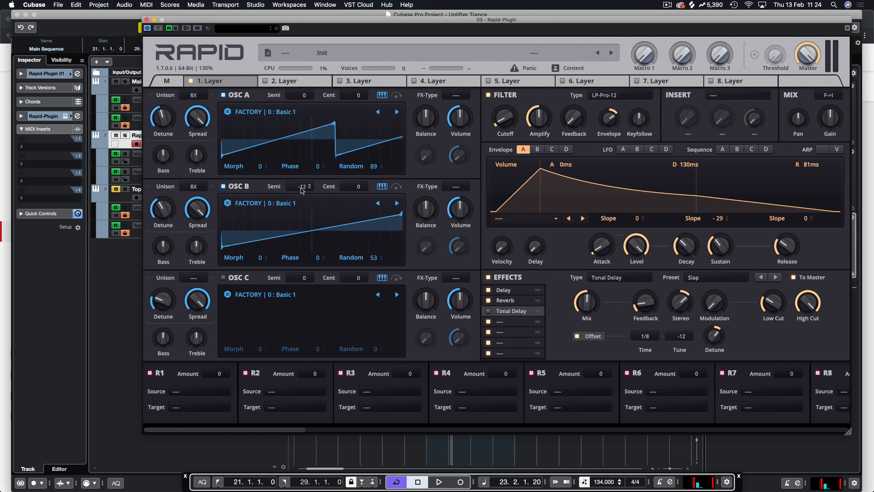
pyautogui.click(146, 20)
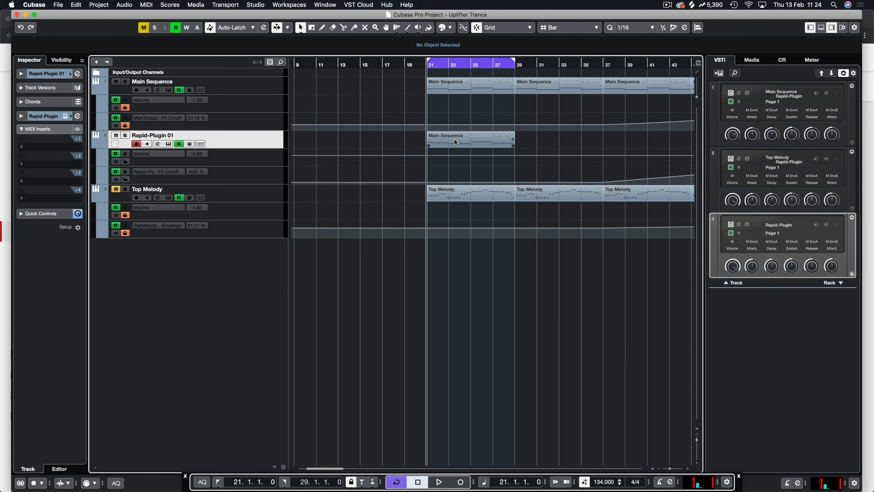
# Open the copied part in the Key Editor and examine its bass, middle and upper note layers one after another
pyautogui.click(466, 141)
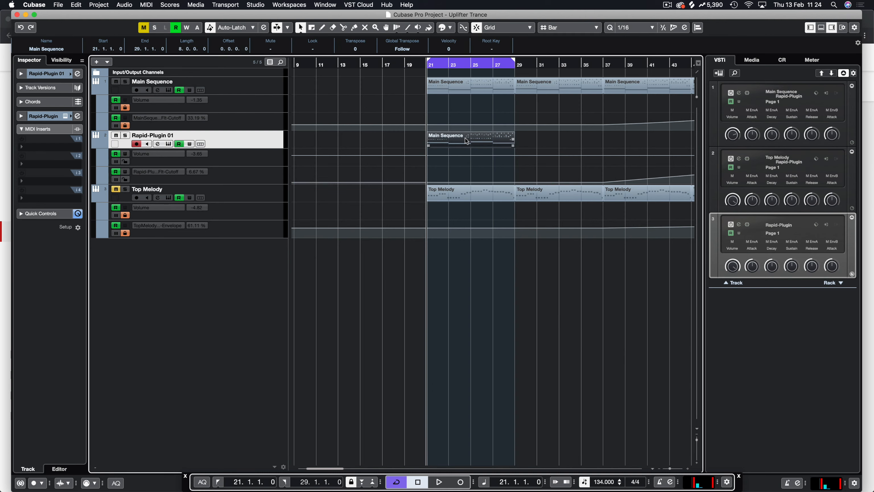
pyautogui.doubleClick(466, 140)
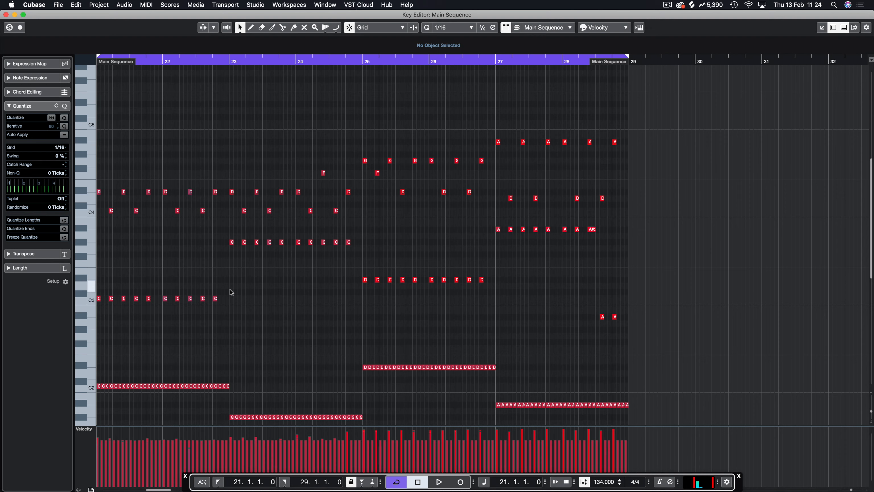
pyautogui.moveTo(558, 348); pyautogui.dragTo(340, 415)
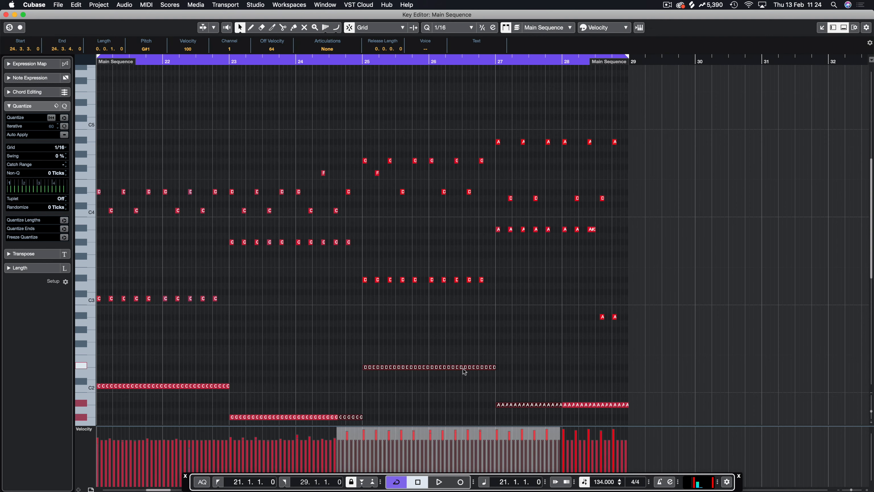
pyautogui.moveTo(522, 272); pyautogui.dragTo(355, 287)
pyautogui.moveTo(376, 230); pyautogui.dragTo(217, 257)
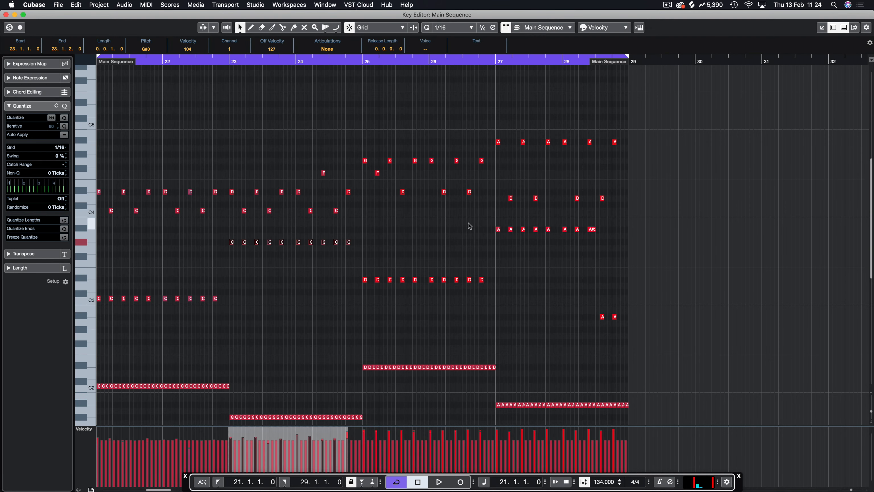
pyautogui.moveTo(468, 223); pyautogui.dragTo(625, 250)
pyautogui.moveTo(659, 372); pyautogui.dragTo(502, 414)
pyautogui.moveTo(567, 293); pyautogui.dragTo(689, 339)
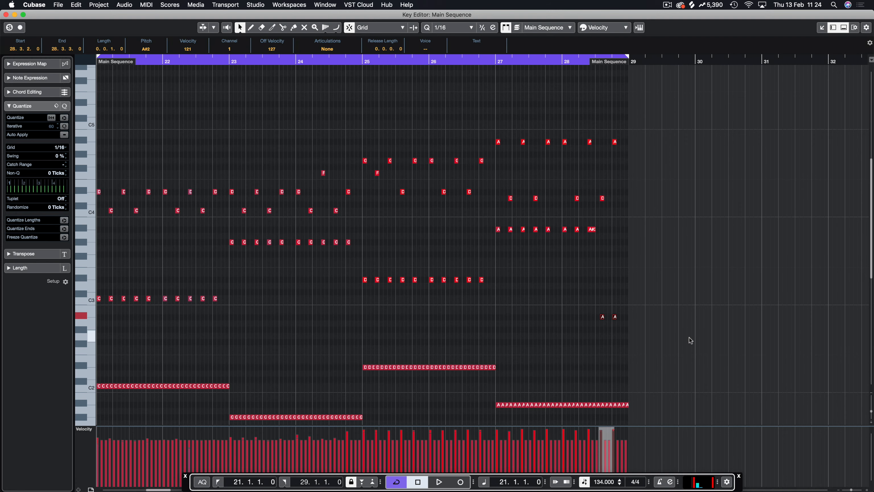
pyautogui.moveTo(277, 249); pyautogui.dragTo(148, 304)
pyautogui.moveTo(186, 238); pyautogui.dragTo(500, 303)
pyautogui.moveTo(662, 125); pyautogui.dragTo(100, 217)
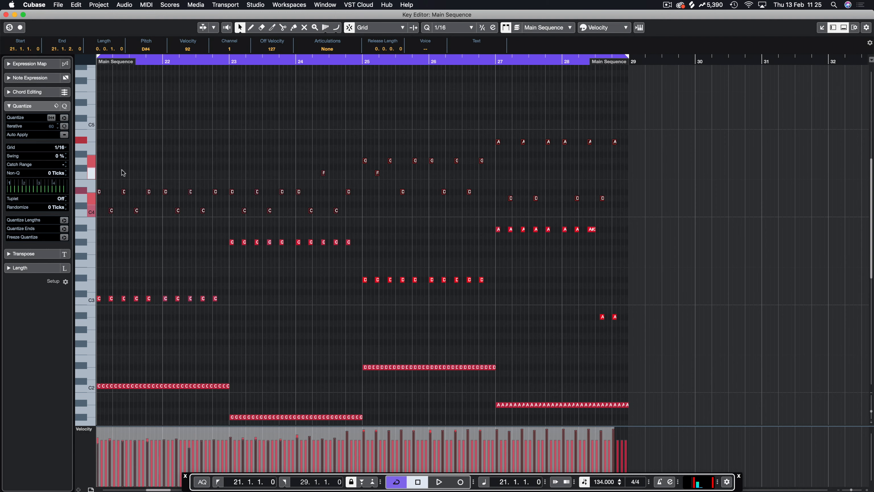
pyautogui.click(97, 212)
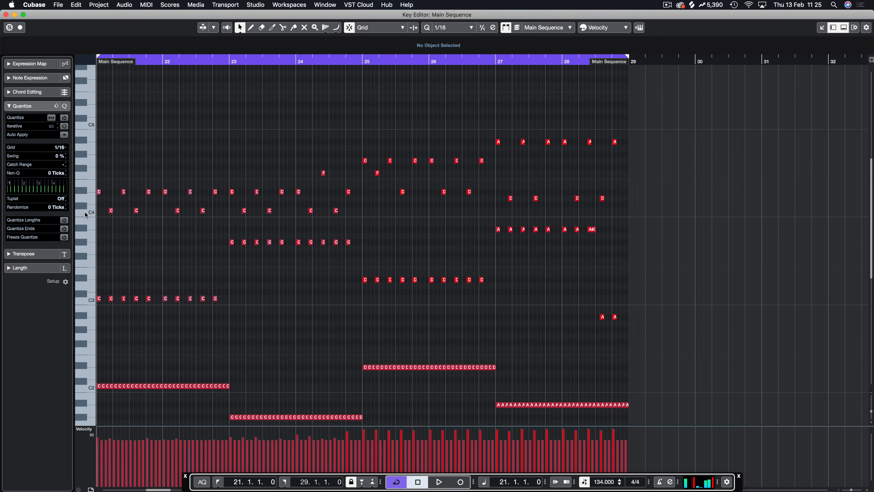
# Raise the upper-layer notes in bars 21–22, placing the higher ones on G4 and the lower ones on D#4
pyautogui.moveTo(220, 183); pyautogui.dragTo(95, 231)
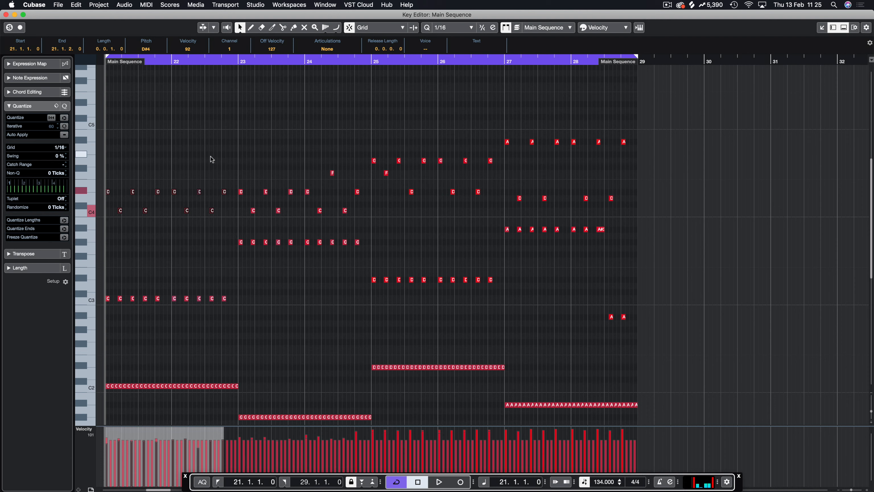
pyautogui.moveTo(226, 175); pyautogui.dragTo(106, 225)
pyautogui.press('Up')
pyautogui.press('Up')
pyautogui.press('Up')
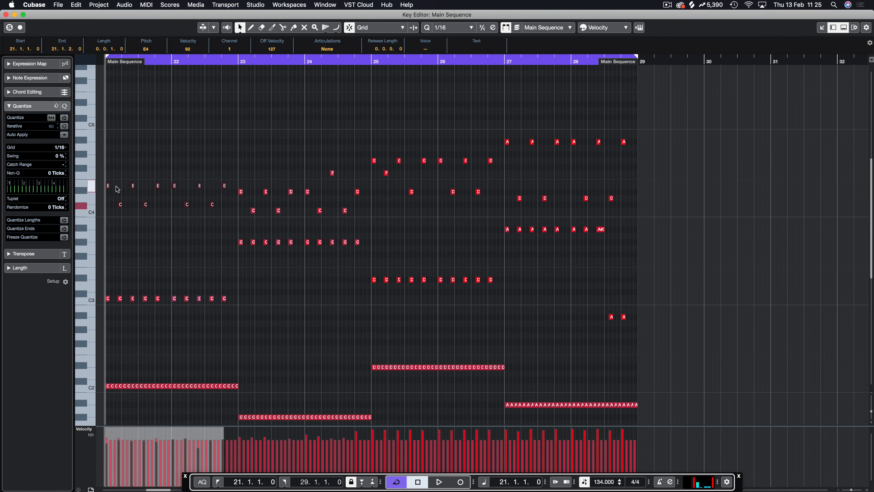
pyautogui.press('Up')
pyautogui.moveTo(104, 153); pyautogui.dragTo(284, 173)
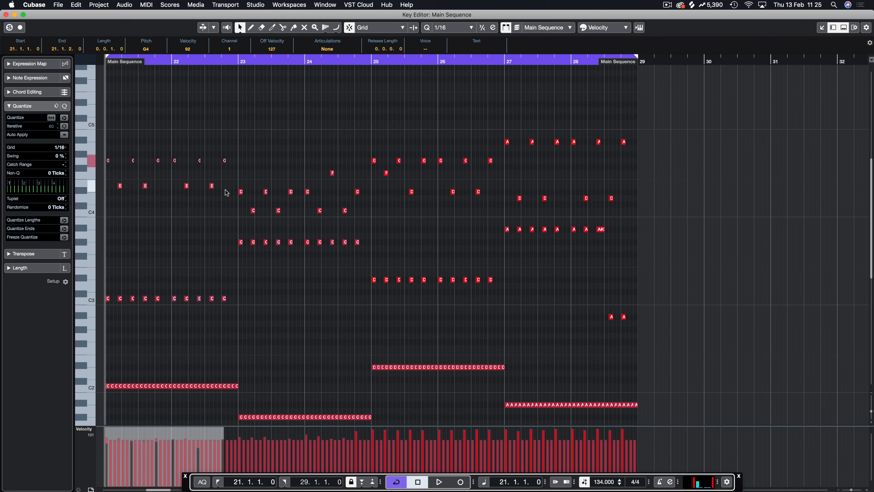
pyautogui.moveTo(222, 176); pyautogui.dragTo(106, 197)
pyautogui.press('Down')
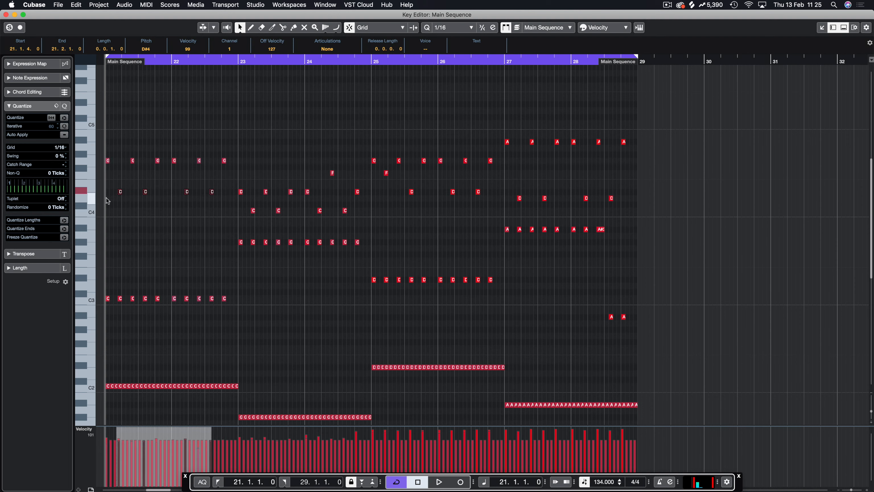
# Play the raised notes of bars 21–22 and compare them with the original version by undoing and redoing the change
pyautogui.click(193, 138)
pyautogui.press('space')
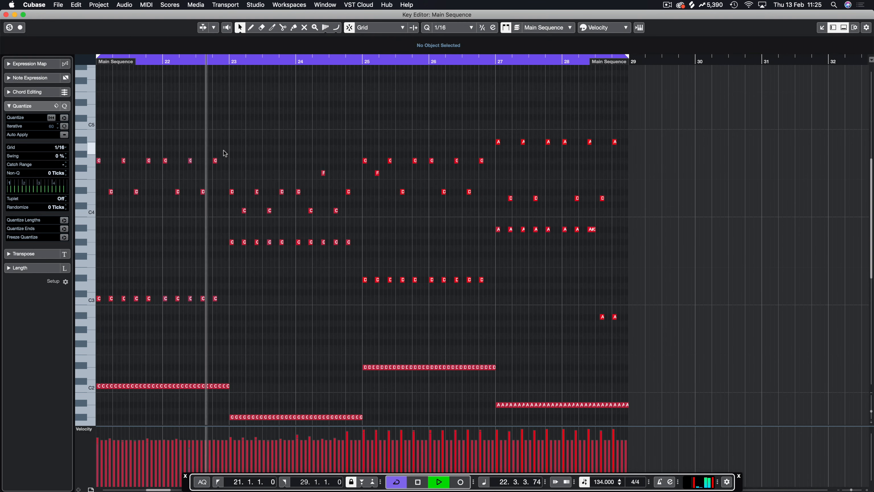
pyautogui.press('space')
pyautogui.press('super+z')
pyautogui.press('space')
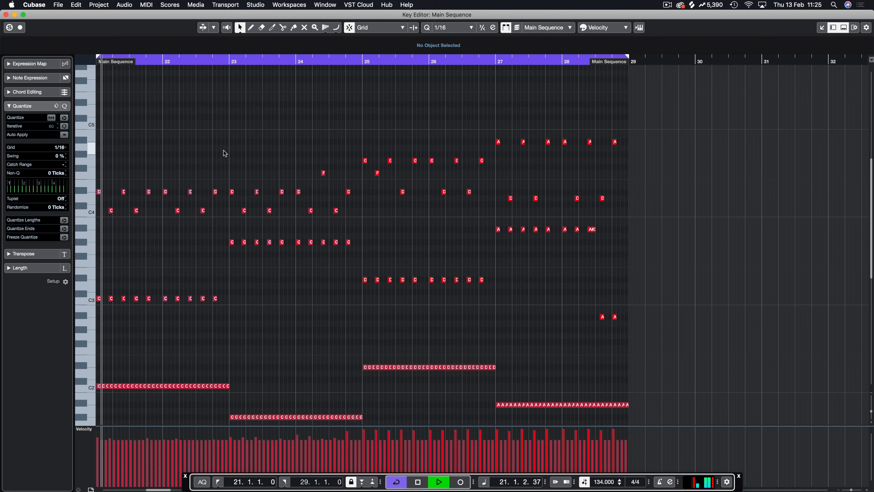
pyautogui.press('space')
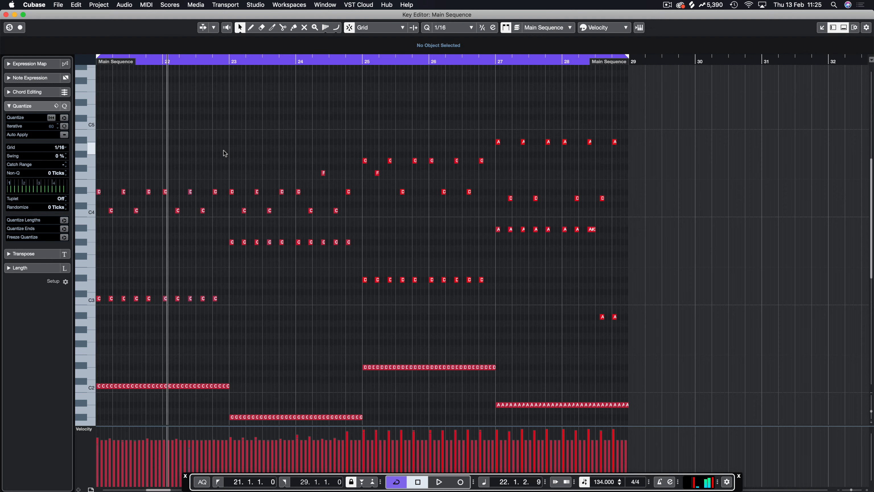
pyautogui.press('super+shift+z')
pyautogui.press('space')
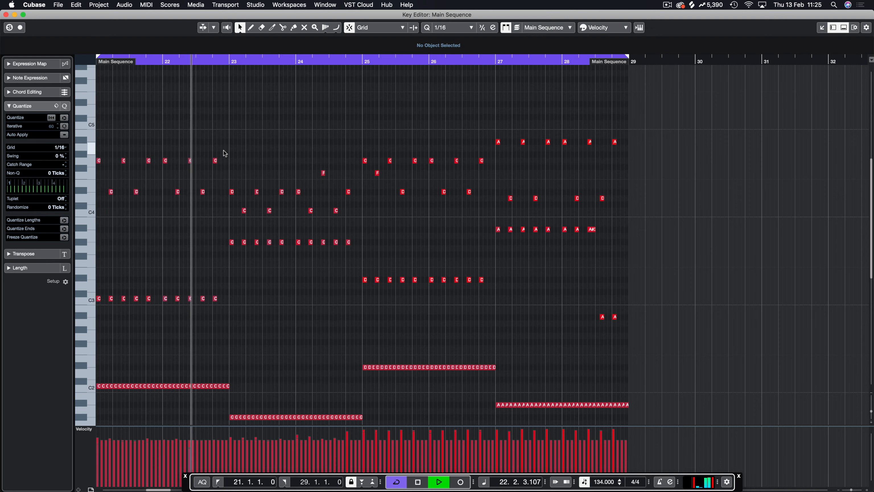
pyautogui.press('space')
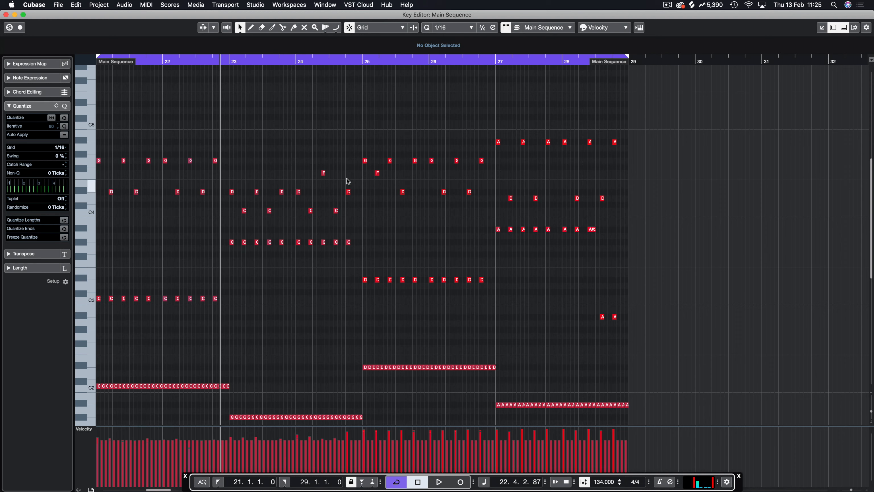
# Raise the upper-layer notes in bars 23–24, placing the higher row on G4 and the lower row on D#4
pyautogui.moveTo(357, 188); pyautogui.dragTo(231, 220)
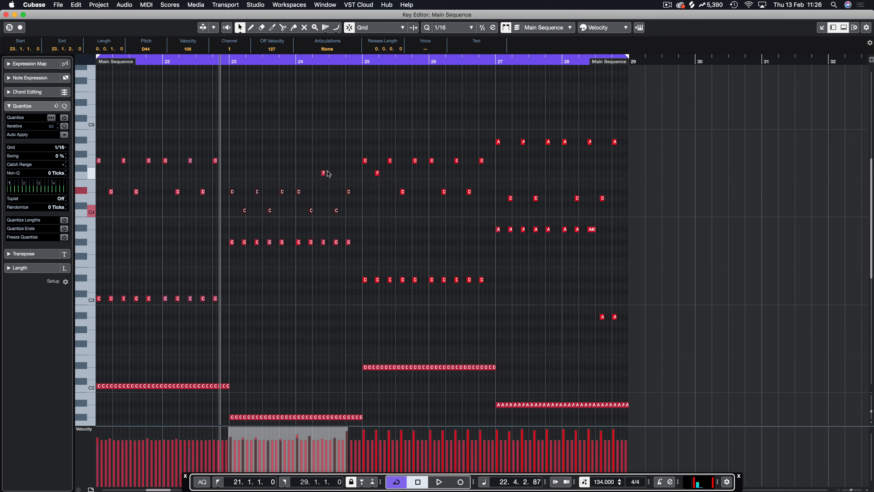
pyautogui.press('Up')
pyautogui.press('Up')
pyautogui.press('Up')
pyautogui.press('Up')
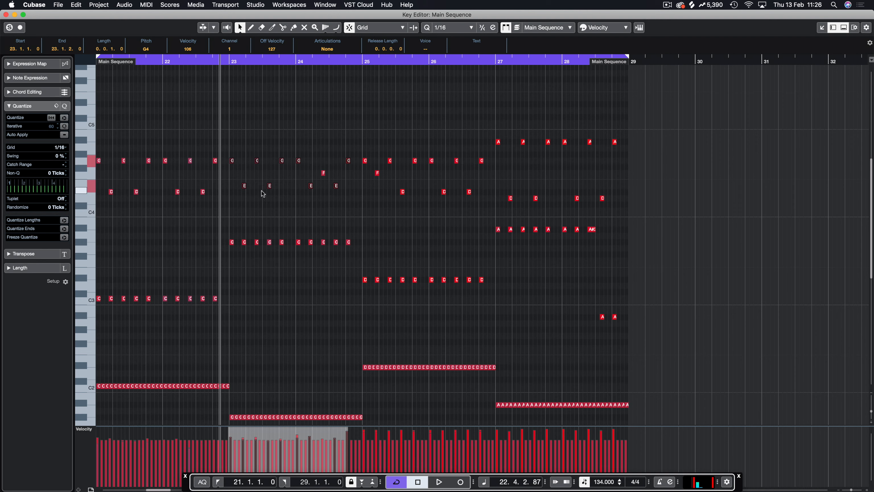
pyautogui.moveTo(229, 181); pyautogui.dragTo(303, 180)
pyautogui.press('Down')
# Move the single F4 note in bar 24 up to A#4 and listen to the edited sequence
pyautogui.press('Up')
pyautogui.press('Up')
pyautogui.press('Up')
pyautogui.press('Up')
pyautogui.press('Up')
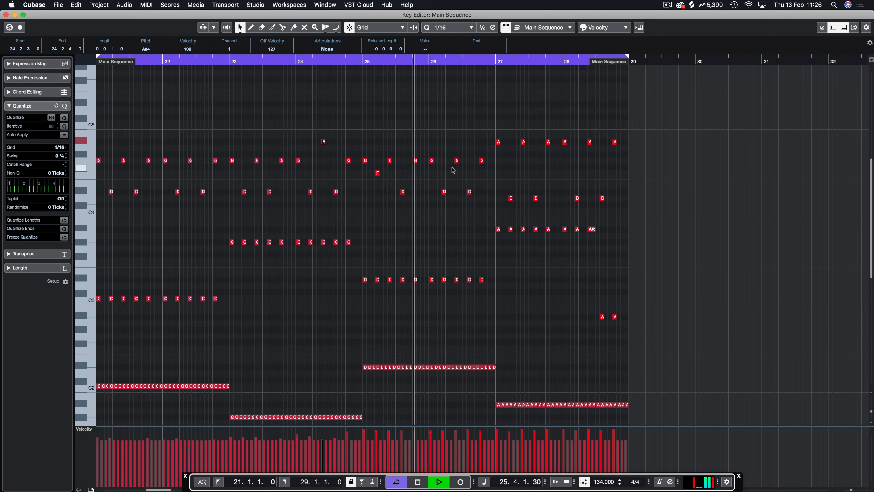
pyautogui.press('space')
# Lower the single F4 note in bar 25 to D#4
pyautogui.moveTo(487, 156); pyautogui.dragTo(377, 220)
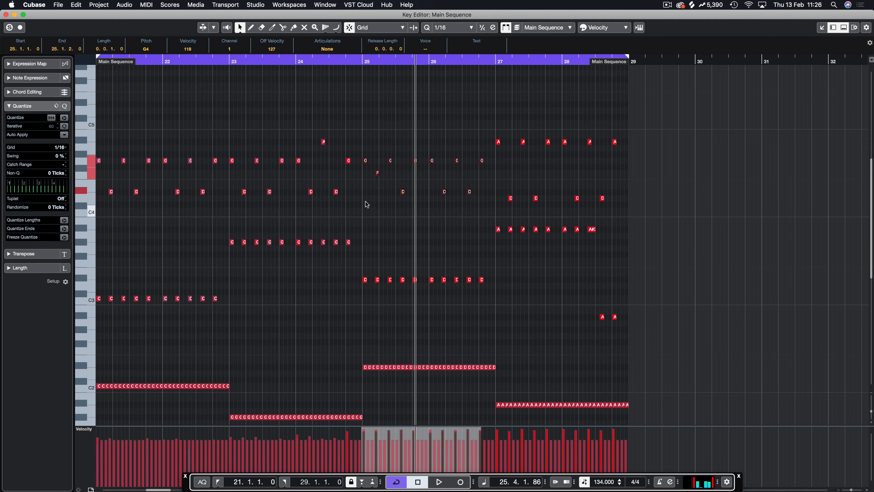
pyautogui.moveTo(378, 172); pyautogui.dragTo(382, 177)
pyautogui.press('Down')
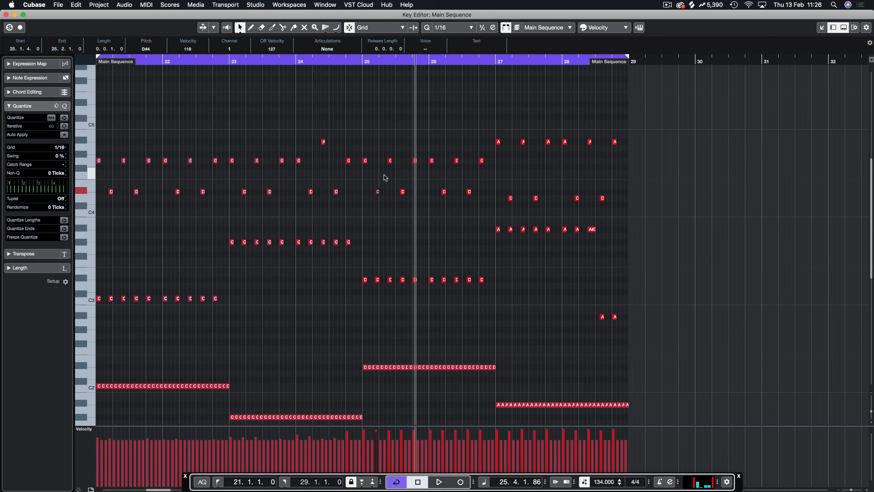
# Raise the upper-layer notes in bars 25–26, placing the higher ones on A#4 and the lower ones on G4
pyautogui.moveTo(485, 150); pyautogui.dragTo(362, 213)
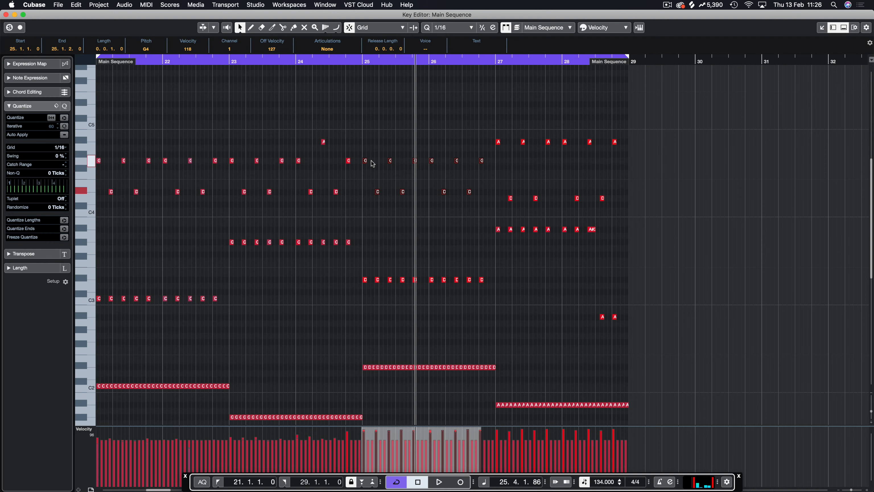
pyautogui.press('Up')
pyautogui.press('Up')
pyautogui.press('Up')
pyautogui.moveTo(367, 162); pyautogui.dragTo(499, 190)
pyautogui.press('Up')
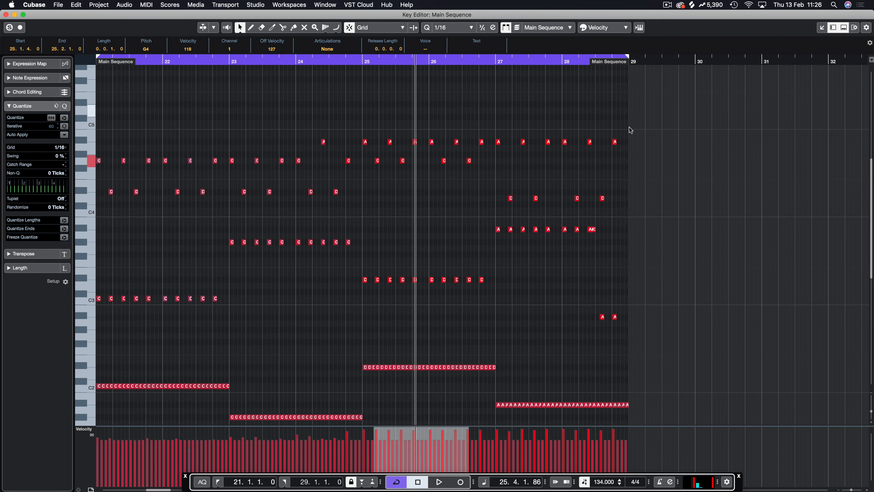
# Raise the upper-layer notes in bars 27–28, placing the higher ones on D5 and the lower ones on G4
pyautogui.moveTo(647, 110); pyautogui.dragTo(494, 211)
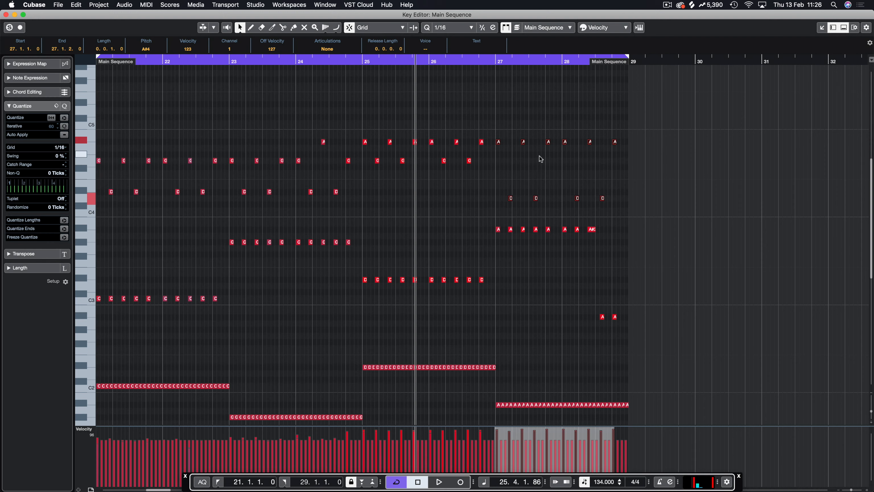
pyautogui.press('Up')
pyautogui.press('Up')
pyautogui.press('Up')
pyautogui.press('Up')
pyautogui.press('Up')
pyautogui.moveTo(503, 159); pyautogui.dragTo(647, 178)
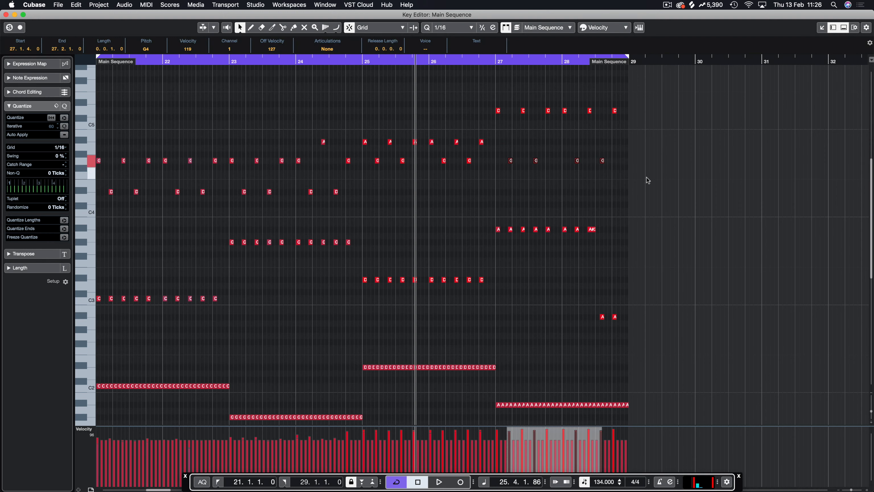
# Raise the last upper-layer note in bar 28 to A#5
pyautogui.moveTo(605, 98); pyautogui.dragTo(636, 121)
pyautogui.press('Up')
pyautogui.press('Up')
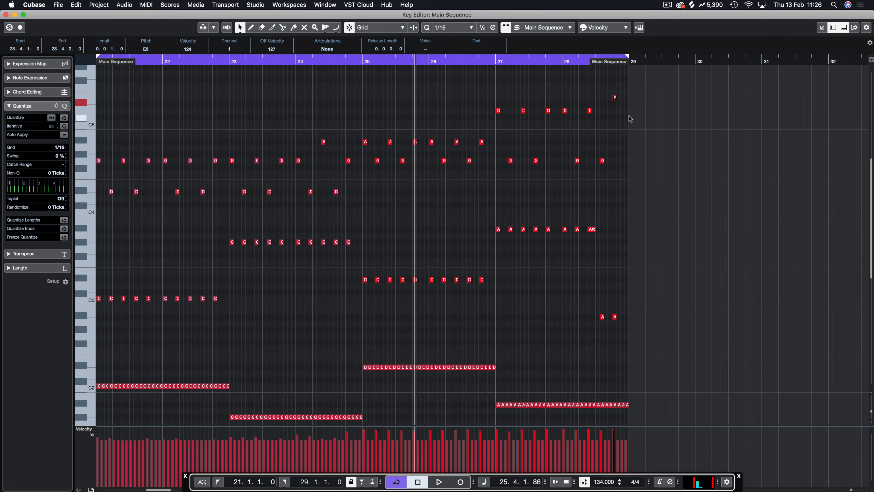
pyautogui.press('Up')
pyautogui.press('Up')
pyautogui.press('Up')
pyautogui.press('Up')
pyautogui.press('Up')
pyautogui.press('Up')
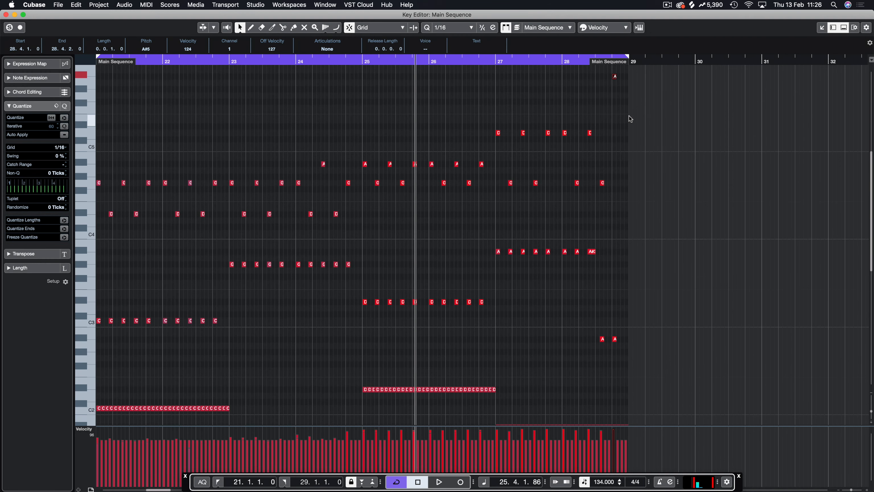
# Check the middle notes of bars 27–28 and the ending notes of the first Top Melody part, closing both editors
pyautogui.moveTo(609, 243); pyautogui.dragTo(457, 274)
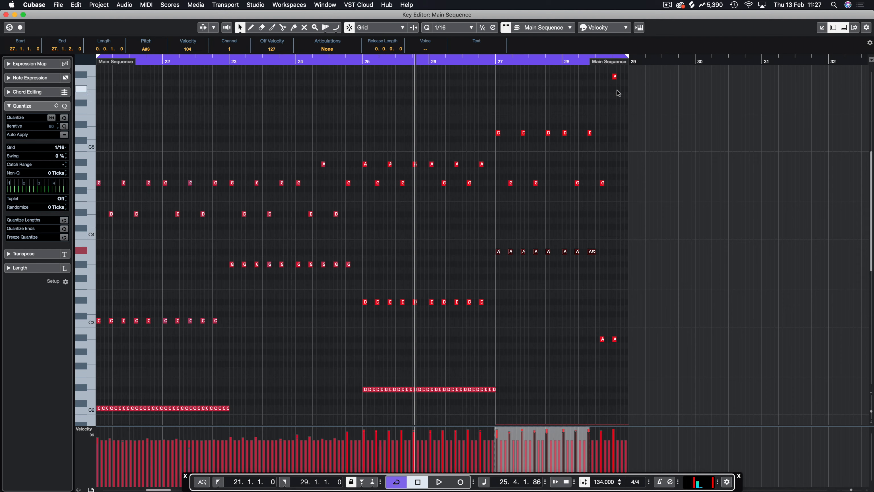
pyautogui.press('Return')
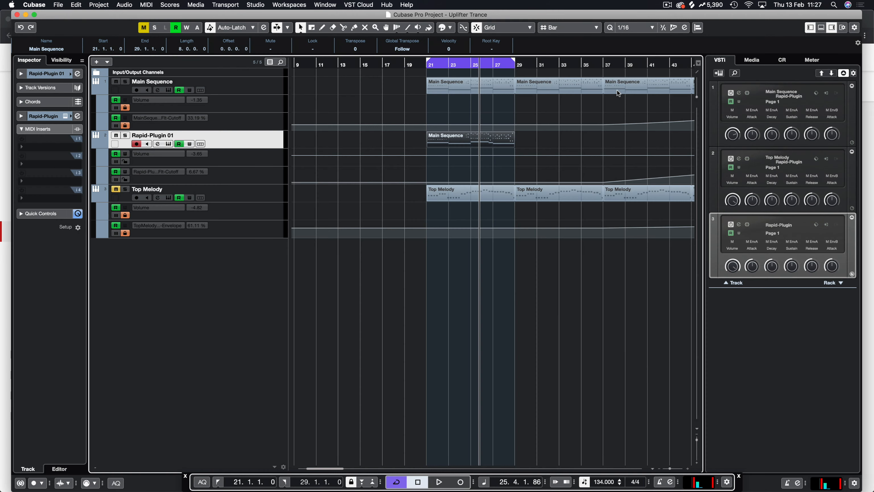
pyautogui.doubleClick(484, 194)
pyautogui.moveTo(629, 198); pyautogui.dragTo(572, 330)
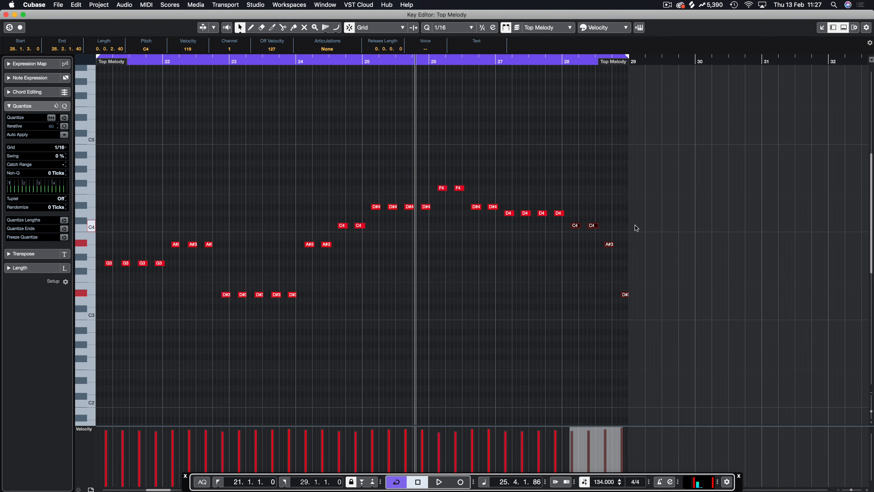
pyautogui.press('Return')
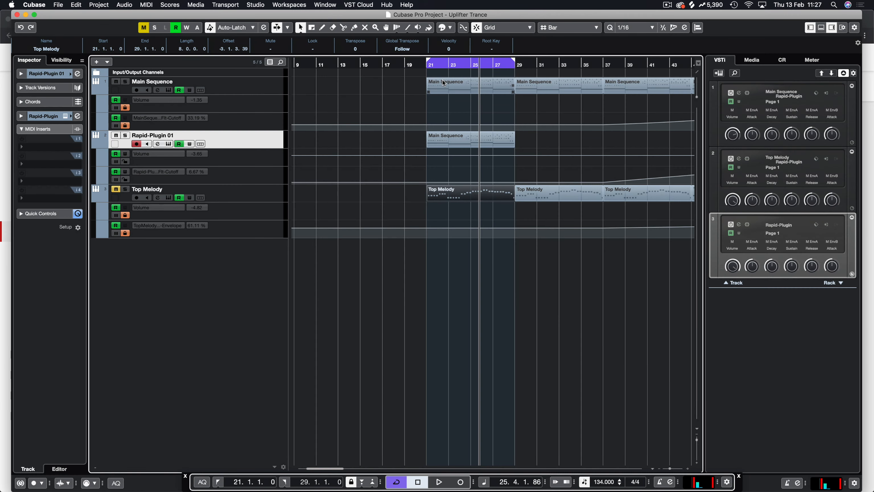
# Play the layered tracks while following the edited Rapid-Plugin 01 part in the Key Editor, closing the editor and stopping playback
pyautogui.press('space')
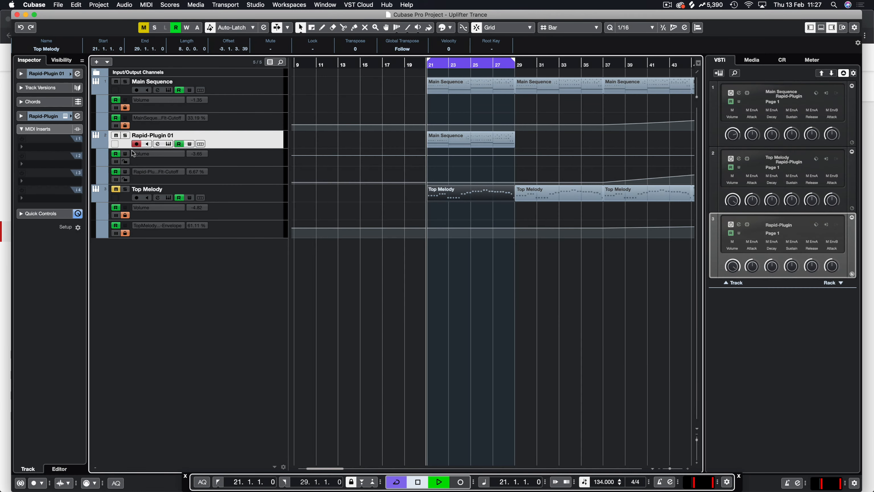
pyautogui.click(458, 141)
pyautogui.press('Return')
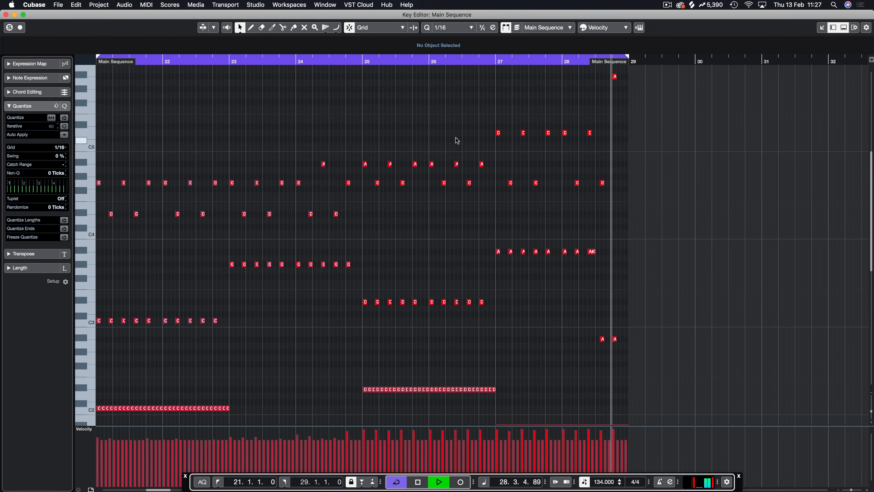
pyautogui.press('Return')
pyautogui.press('space')
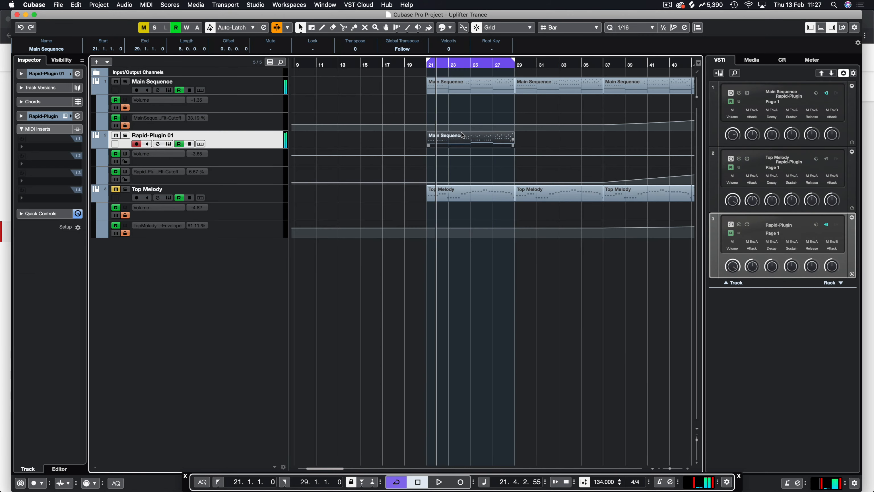
# Place copies of the unedited sequence at bar 13 on the Main Sequence and Rapid-Plugin 01 tracks, checking the notes in the Key Editor
pyautogui.moveTo(462, 135); pyautogui.dragTo(364, 144)
pyautogui.doubleClick(365, 141)
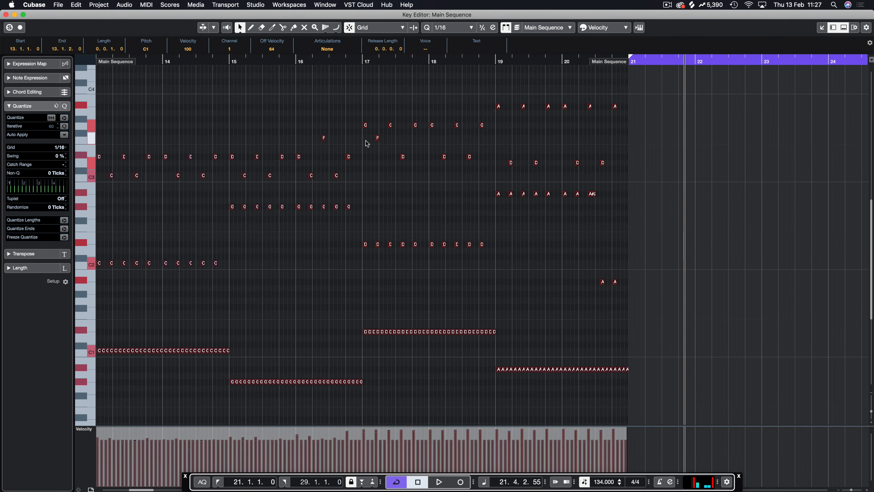
pyautogui.press('Return')
pyautogui.moveTo(458, 164); pyautogui.dragTo(333, 187)
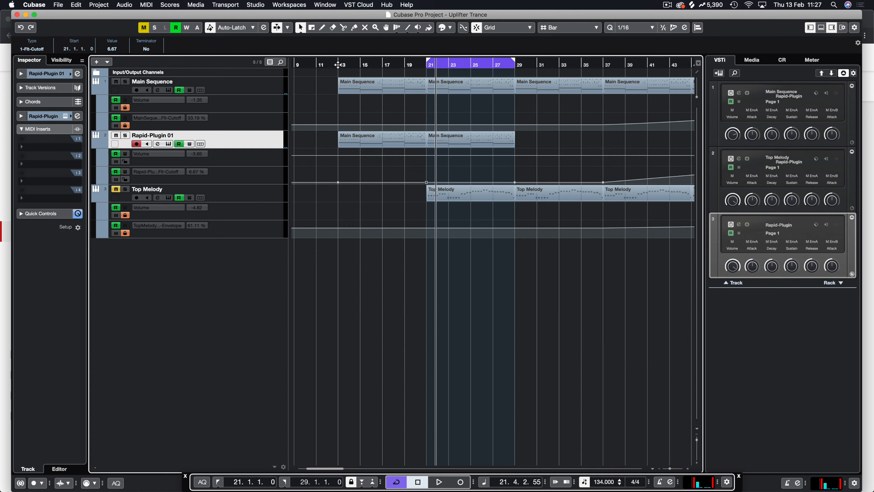
# Play the arrangement from bar 13 into the edited section, stop, and return the cursor to bar 21
pyautogui.click(338, 65)
pyautogui.press('space')
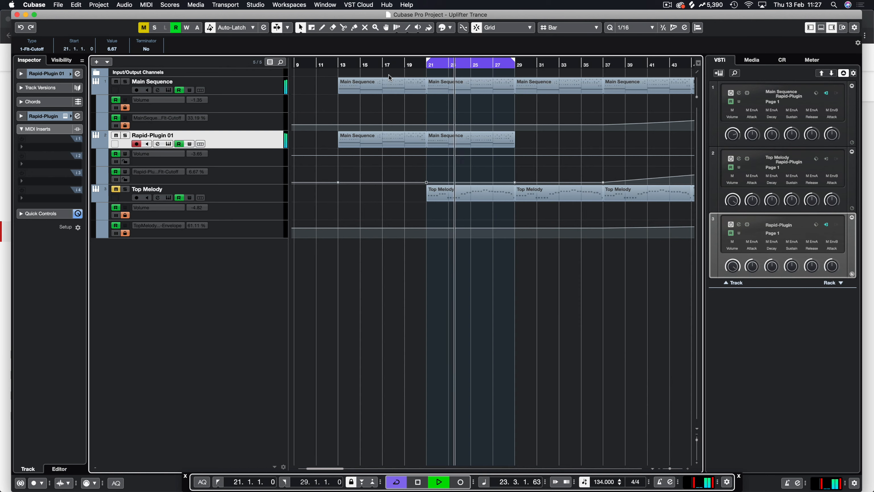
pyautogui.press('space')
pyautogui.press('KP_1')
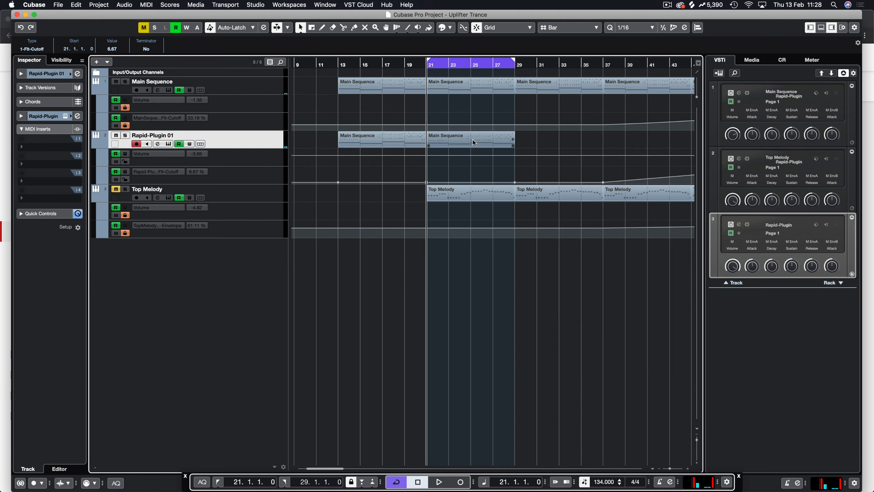
# Review the edited notes of the Rapid-Plugin 01 part at bar 21 in the Key Editor and close it
pyautogui.doubleClick(473, 142)
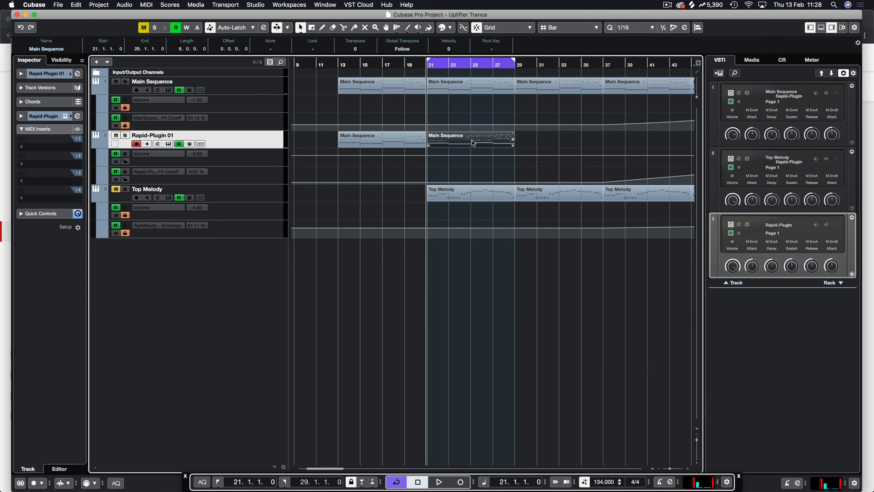
pyautogui.press('Return')
pyautogui.press('Return')
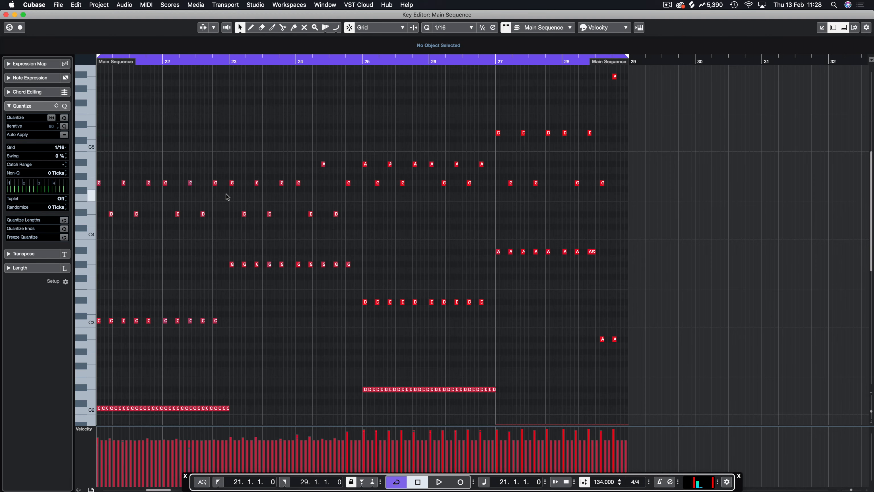
pyautogui.press('Return')
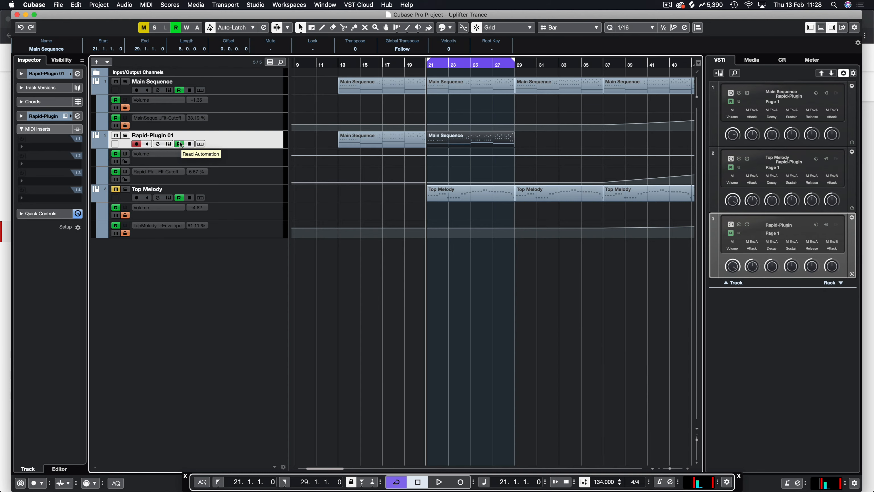
# Open the Rapid synth of the Rapid-Plugin 01 track and play the arrangement from bar 21 with the synth in view
pyautogui.click(65, 116)
pyautogui.moveTo(368, 20); pyautogui.dragTo(341, 39)
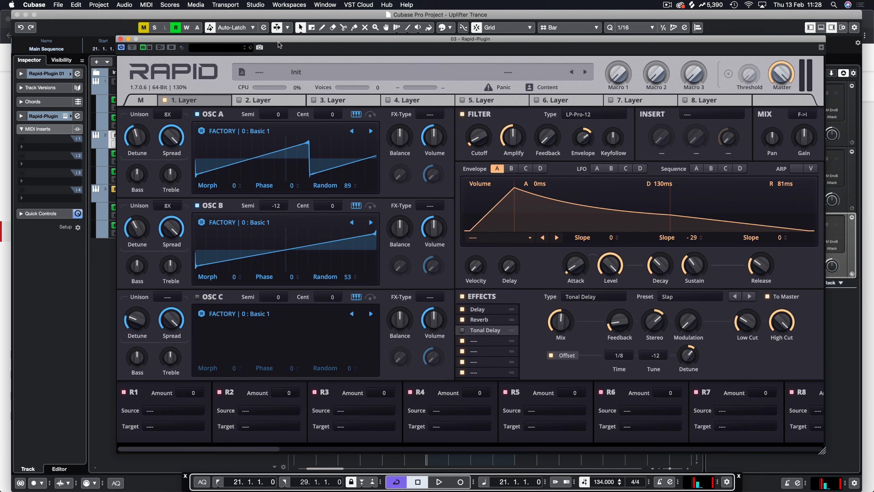
pyautogui.moveTo(278, 42); pyautogui.dragTo(367, 165)
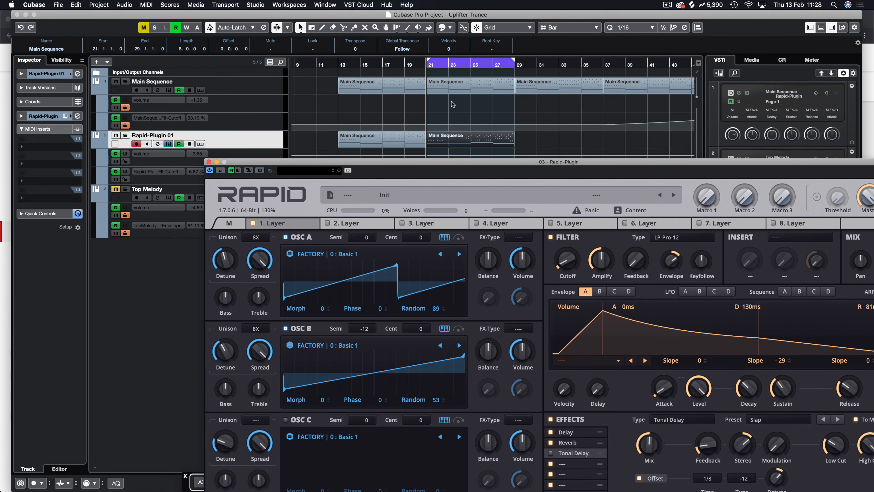
pyautogui.press('space')
pyautogui.moveTo(406, 162); pyautogui.dragTo(369, 78)
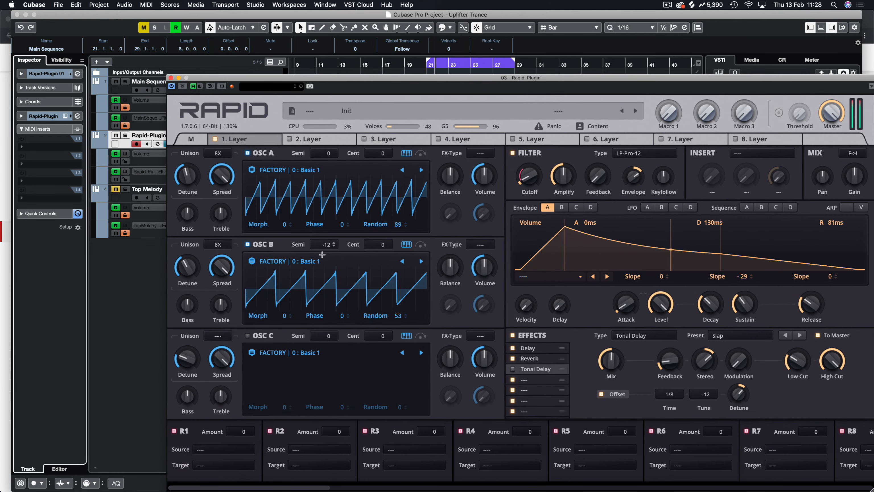
# Try OSC B at +12 semitones during playback, then return it to -12 semitones
pyautogui.moveTo(323, 247); pyautogui.dragTo(322, 214)
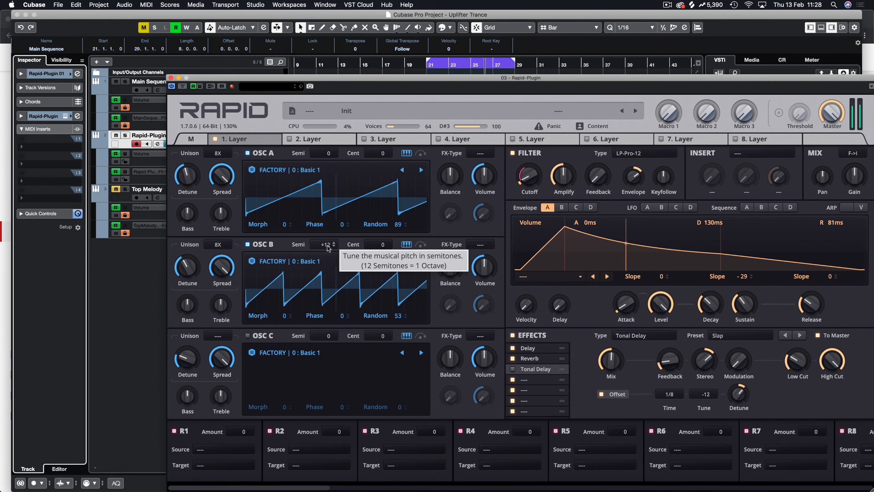
pyautogui.moveTo(328, 247); pyautogui.dragTo(329, 281)
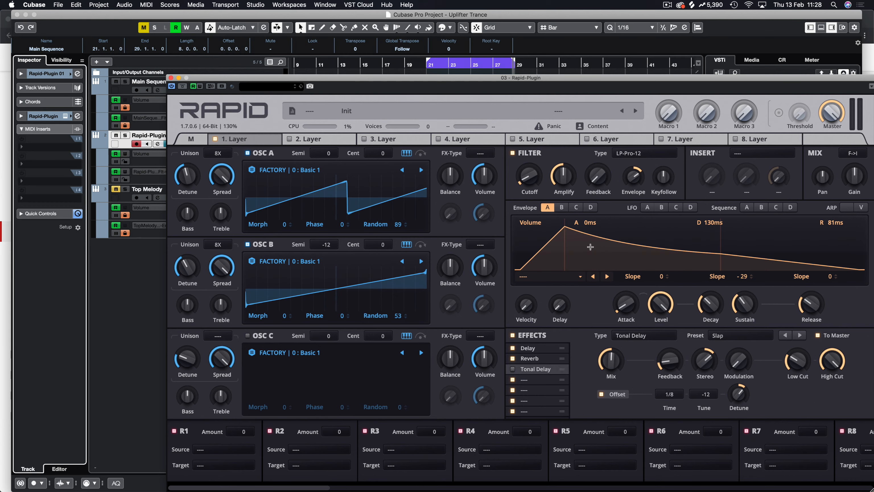
# Compare the bar 13 parts of the Main Sequence and Rapid-Plugin 01 tracks by opening their notes in the Key Editor
pyautogui.moveTo(368, 80); pyautogui.dragTo(280, 74)
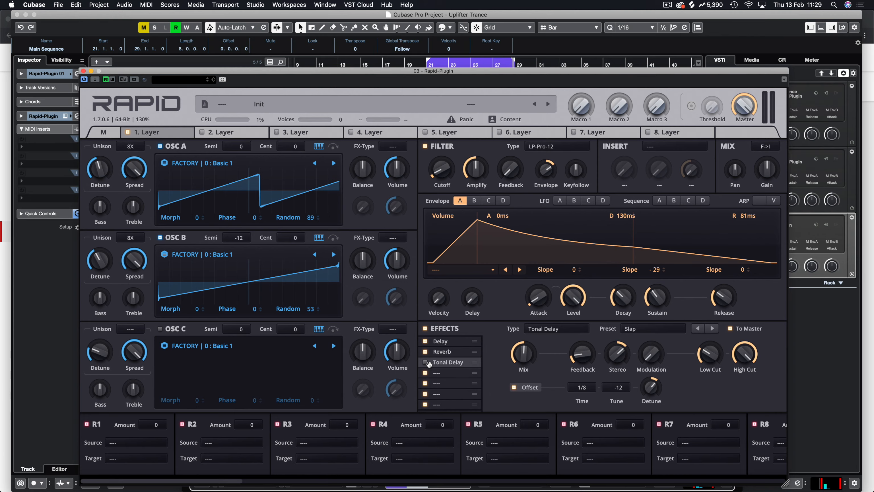
pyautogui.moveTo(329, 72); pyautogui.dragTo(361, 210)
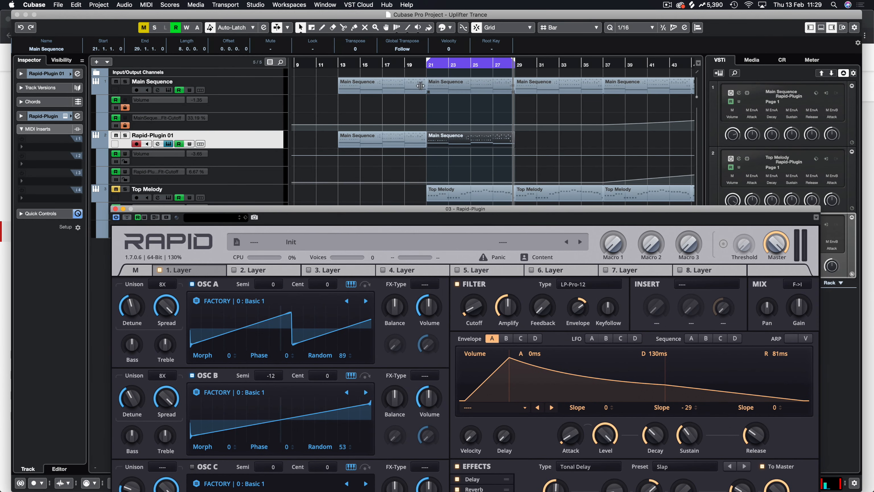
pyautogui.click(364, 88)
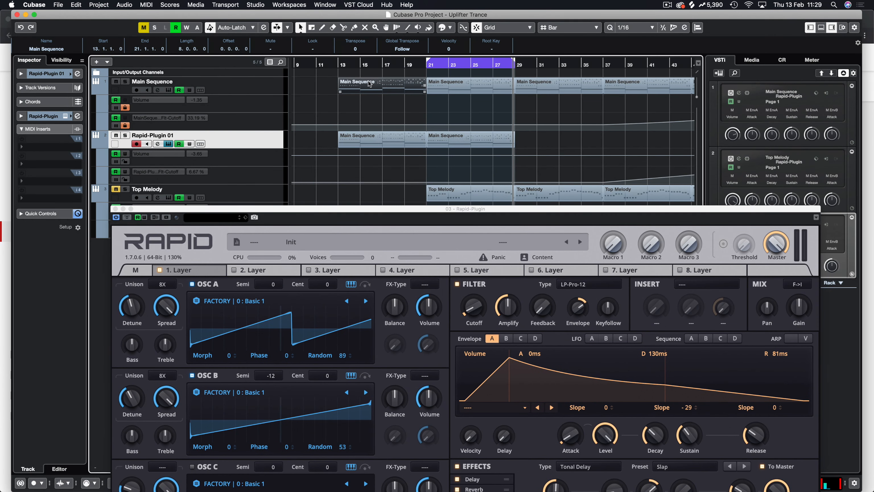
pyautogui.click(364, 140)
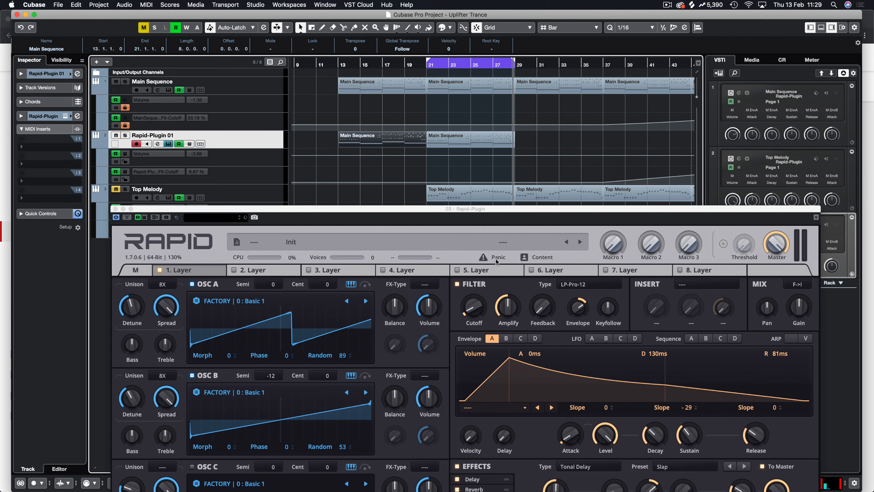
pyautogui.doubleClick(387, 144)
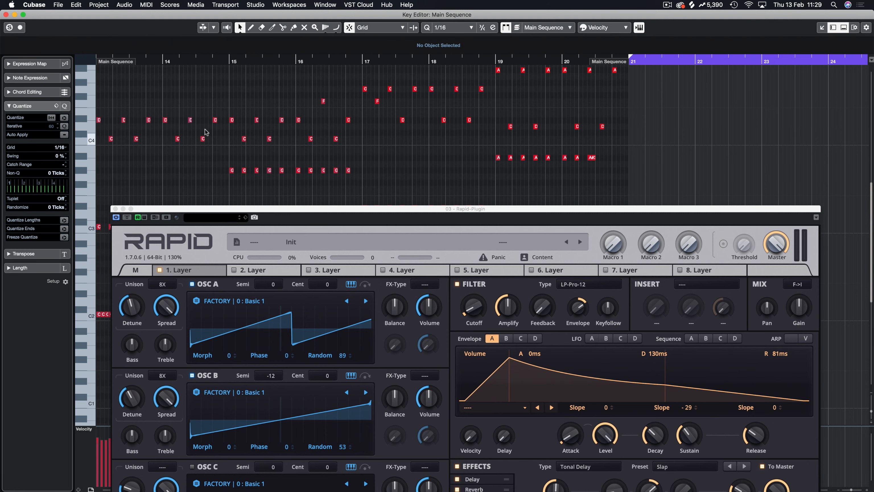
pyautogui.press('Return')
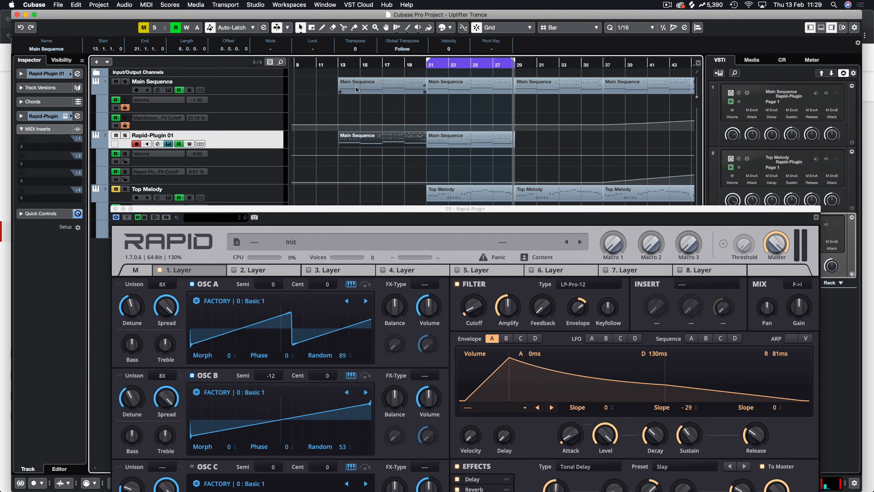
pyautogui.click(382, 89)
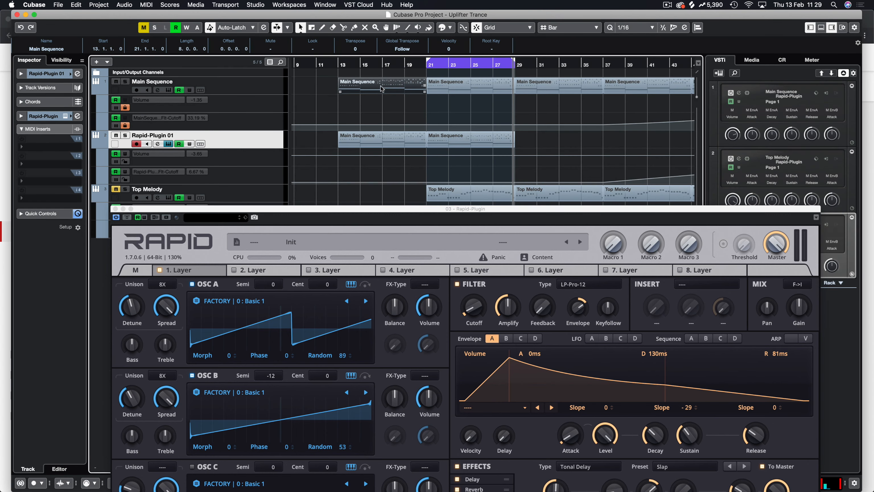
pyautogui.doubleClick(354, 85)
pyautogui.press('Escape')
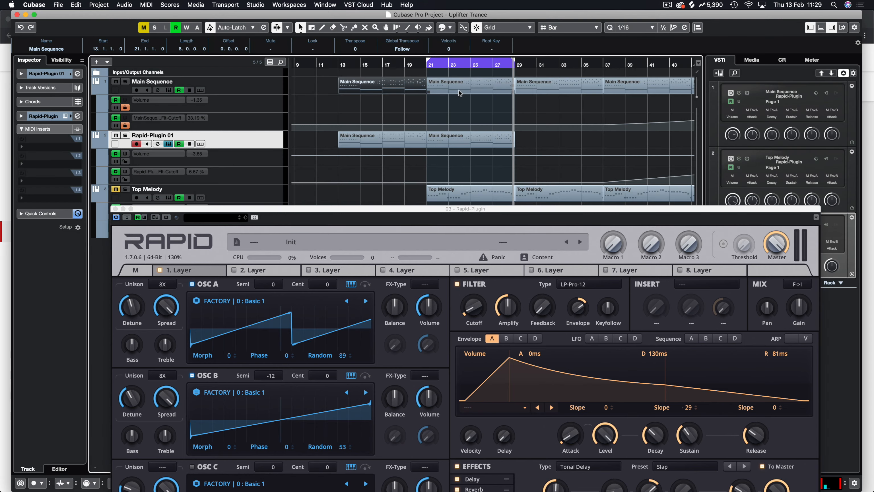
# Try raising OSC B's semitone tuning in the Rapid-Plugin 01 synth once more, then restore it to -12
pyautogui.moveTo(431, 209); pyautogui.dragTo(429, 44)
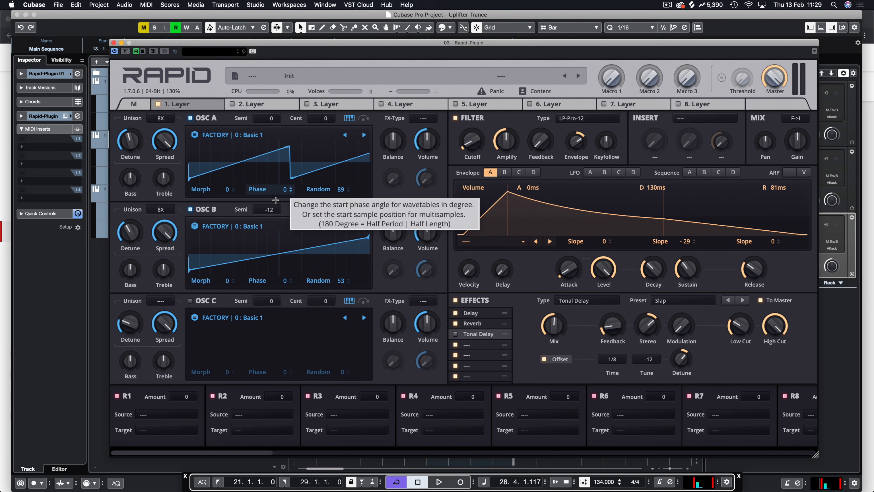
pyautogui.scroll(20, 271, 212)
pyautogui.scroll(-18, 272, 213)
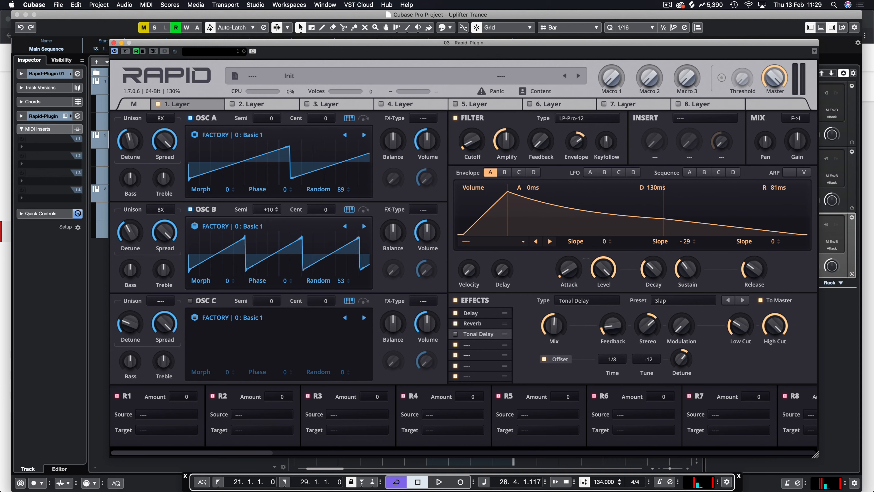
pyautogui.scroll(-5, 271, 209)
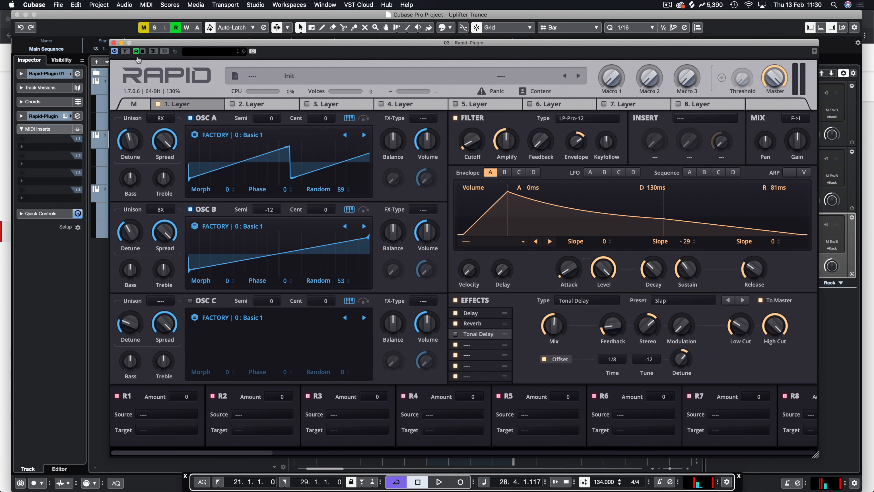
# Review the Delay effect of the Rapid-Plugin 01 synth and the Ensemble, Delay and Send effects on the Main Sequence synth's Lead layer
pyautogui.click(483, 314)
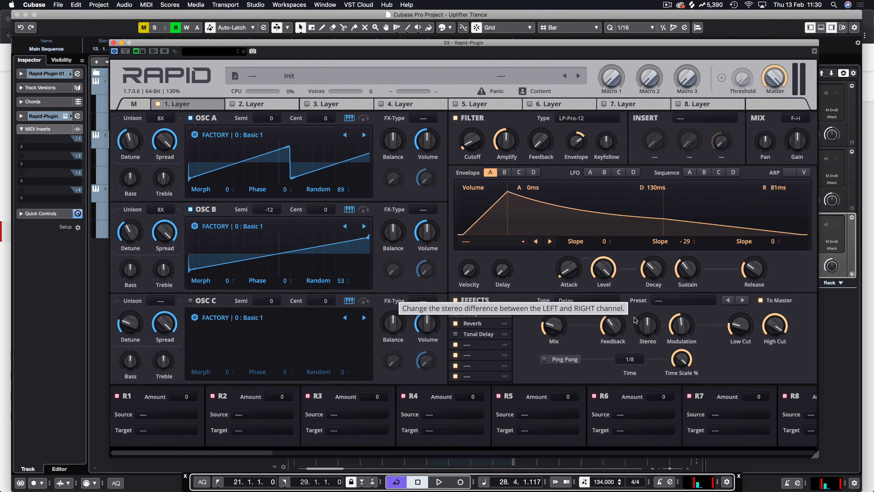
pyautogui.click(113, 43)
pyautogui.click(242, 83)
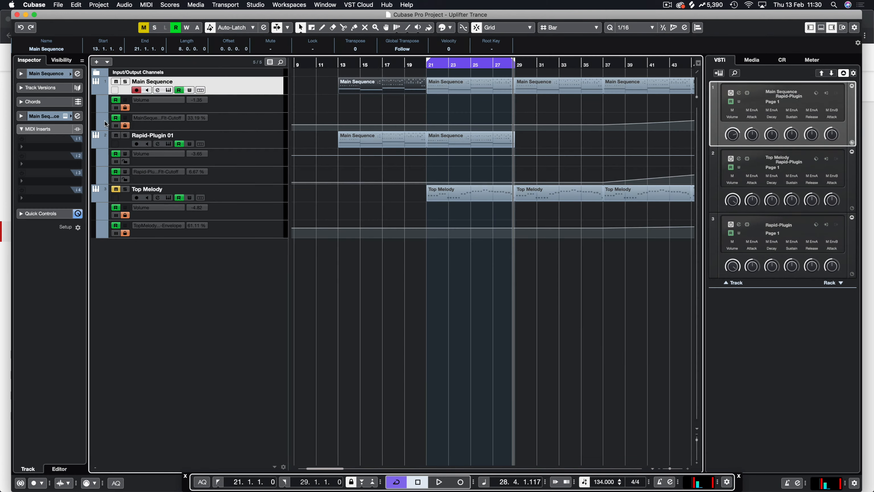
pyautogui.click(65, 117)
pyautogui.moveTo(289, 67); pyautogui.dragTo(267, 23)
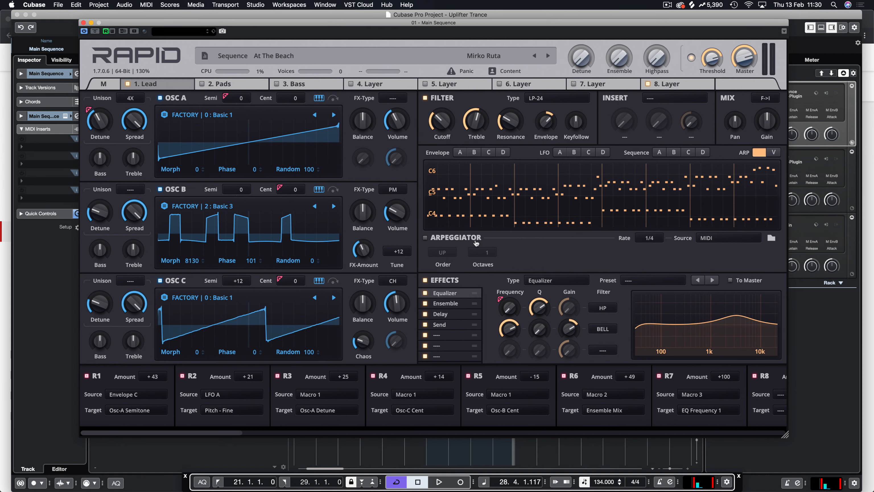
pyautogui.click(445, 303)
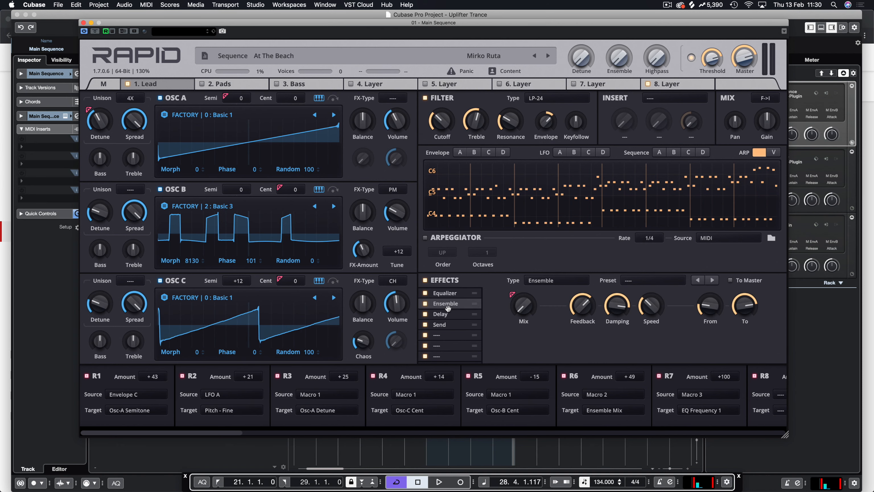
pyautogui.click(442, 314)
pyautogui.click(440, 325)
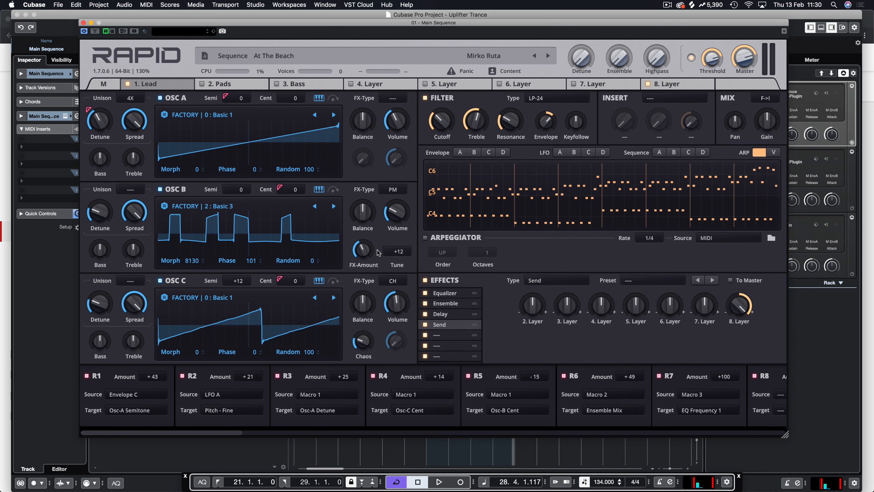
pyautogui.click(84, 22)
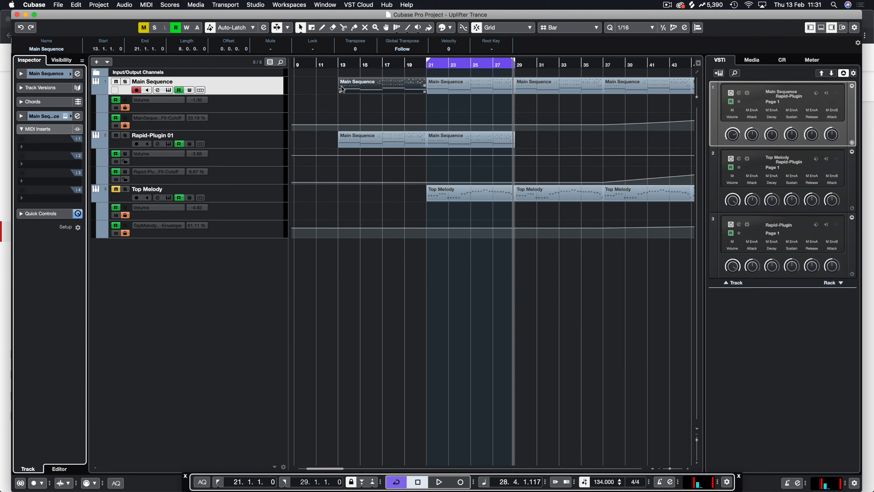
# Place the cursor at bar 13 and check the notes of the Rapid-Plugin 01 part there in the Key Editor
pyautogui.click(337, 63)
pyautogui.click(359, 141)
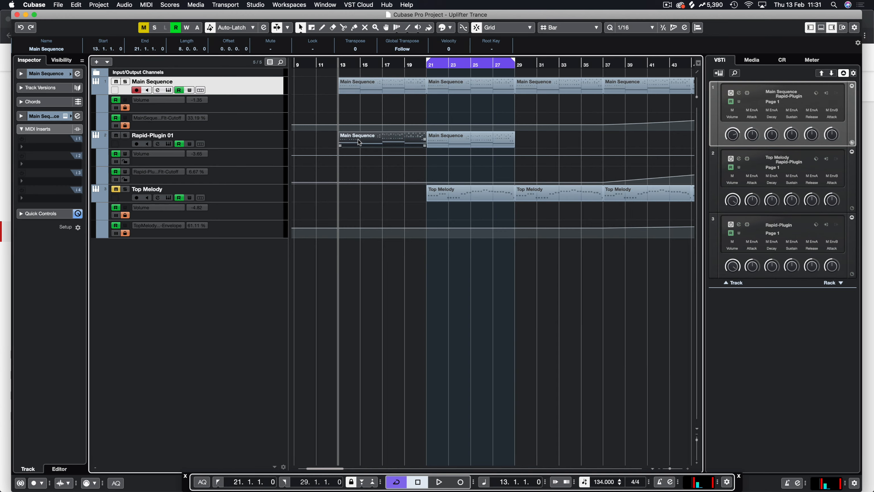
pyautogui.doubleClick(359, 139)
pyautogui.press('Escape')
# Try shifting the upper notes in bars 13 and 14 of the Main Sequence track's part in the Key Editor
pyautogui.click(355, 87)
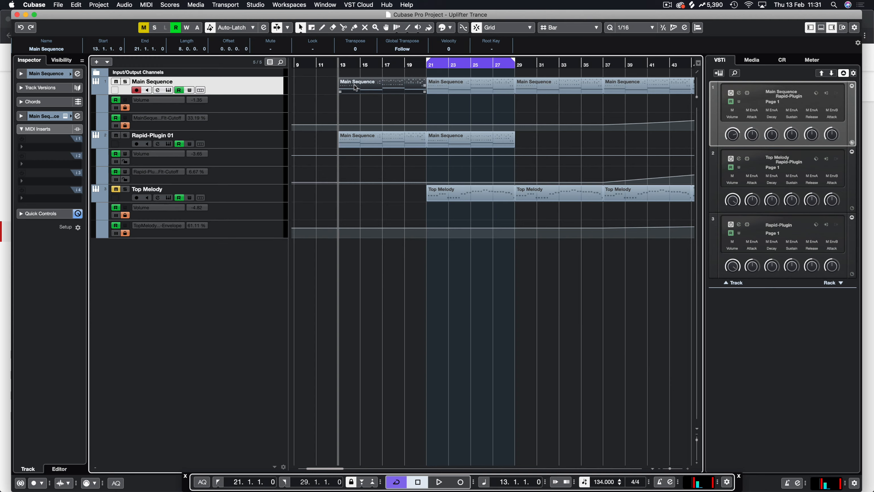
pyautogui.doubleClick(356, 87)
pyautogui.moveTo(211, 172); pyautogui.dragTo(105, 176)
pyautogui.click(108, 151)
pyautogui.hscroll(-3, 111, 142)
pyautogui.moveTo(114, 137); pyautogui.dragTo(277, 197)
pyautogui.moveTo(157, 156); pyautogui.dragTo(274, 154)
pyautogui.press('Down')
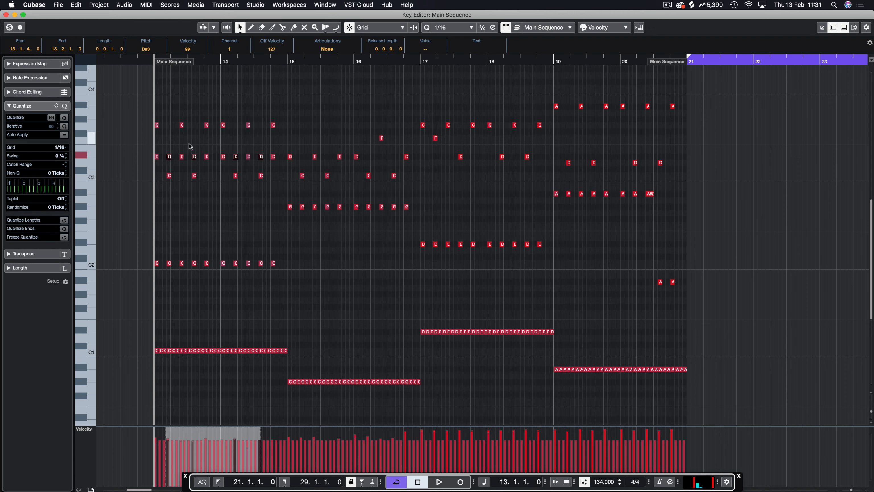
# Undo the note changes in the Main Sequence part at bar 13 and close the Key Editor
pyautogui.press('super+z')
pyautogui.press('super+z')
pyautogui.press('super+z')
pyautogui.press('Return')
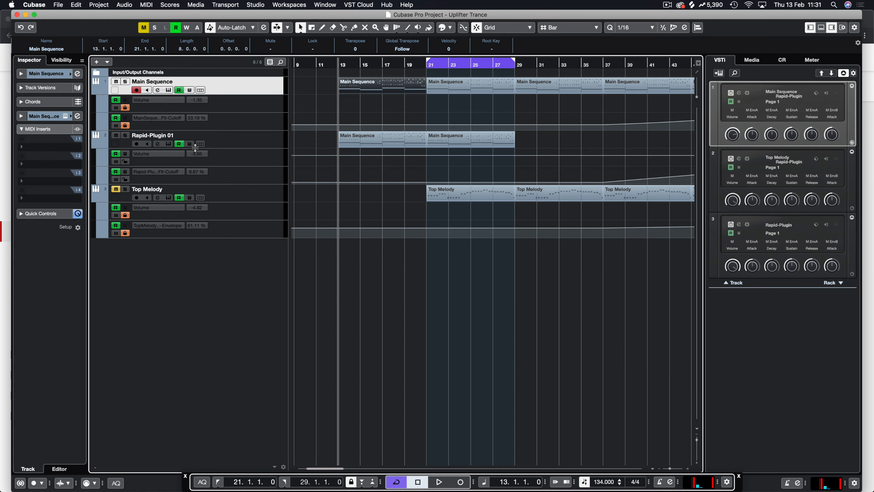